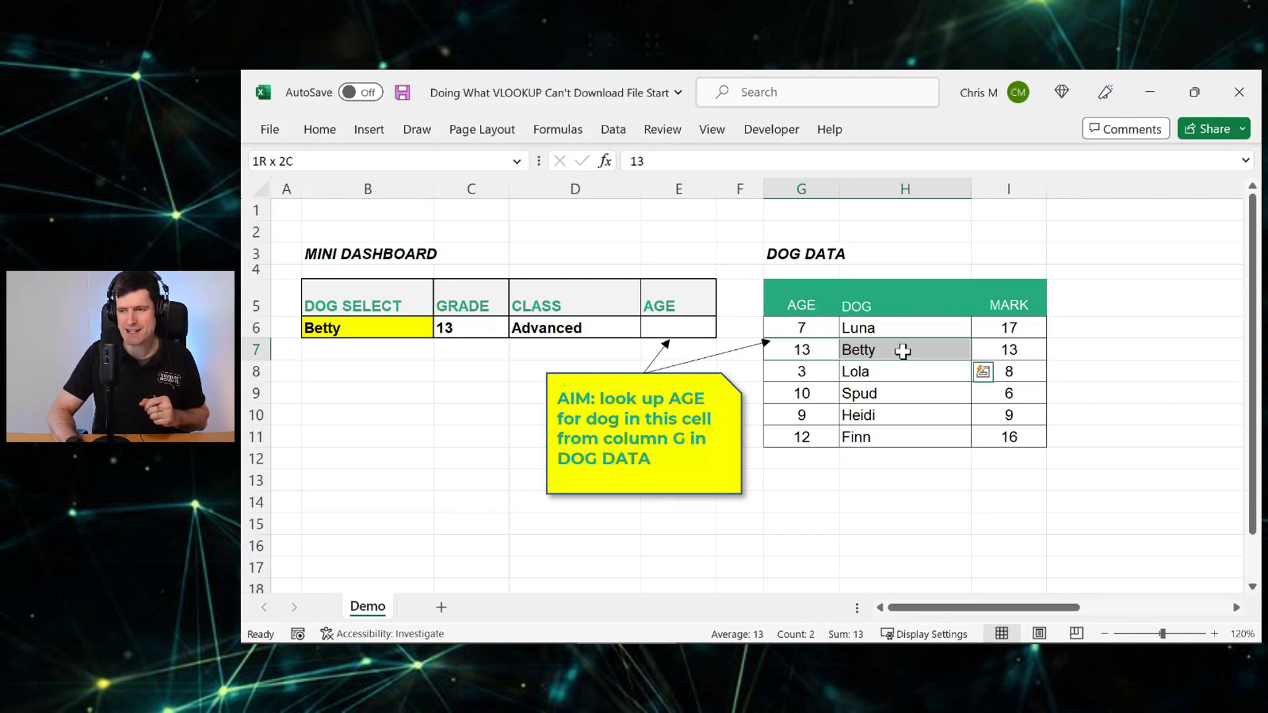
Check Betty's age, 13, in the dog data and the AGE column G.
{"action": "left_click", "coordinate": [896, 348]}
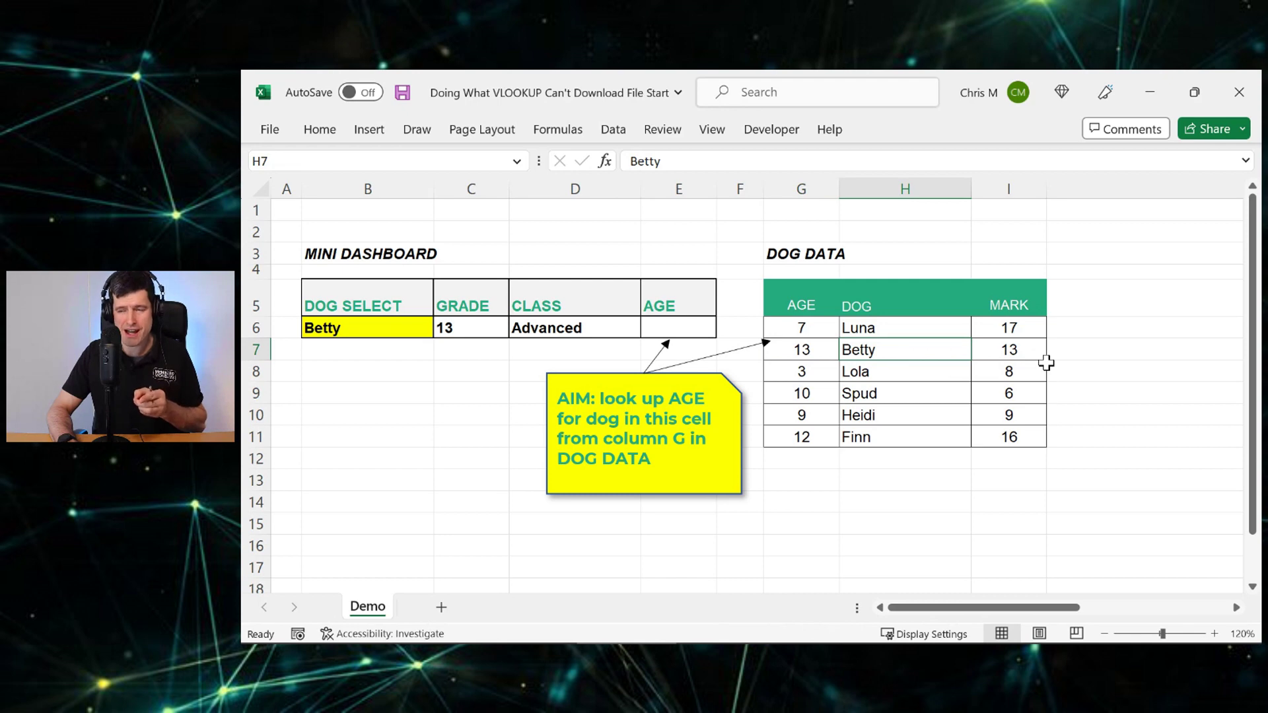
{"action": "key", "text": "Left"}
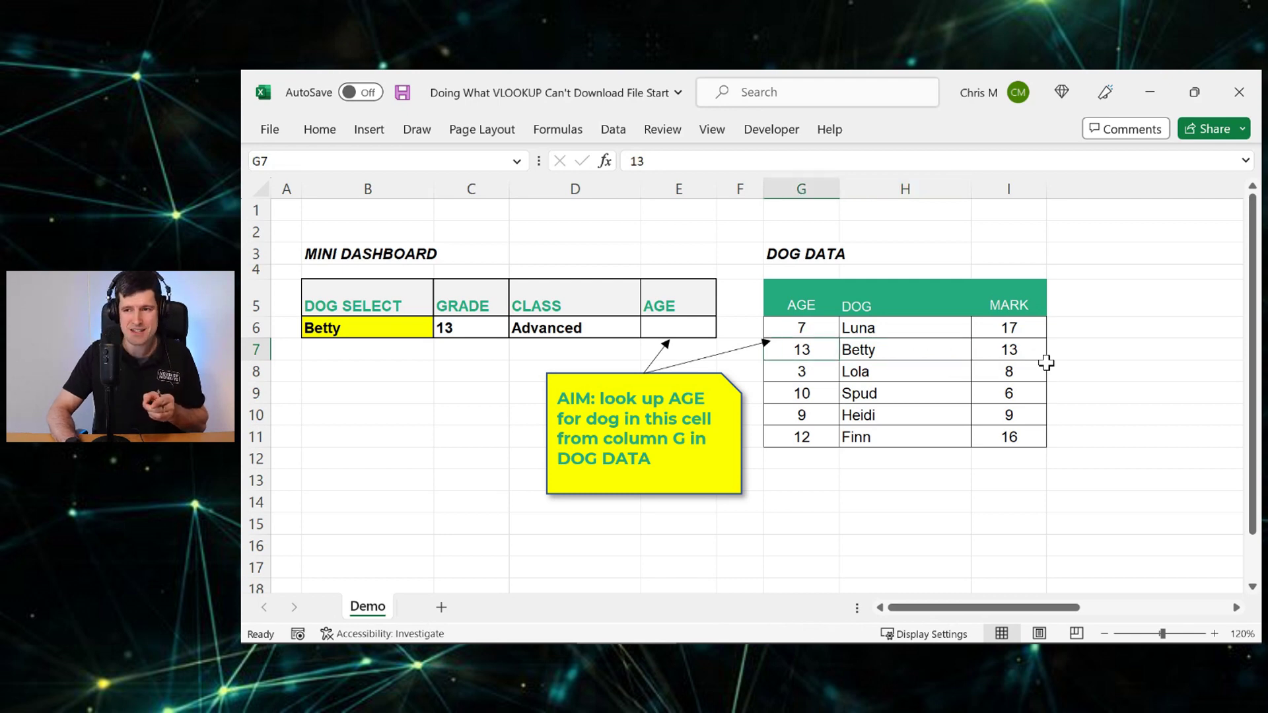
{"action": "left_click", "coordinate": [795, 188]}
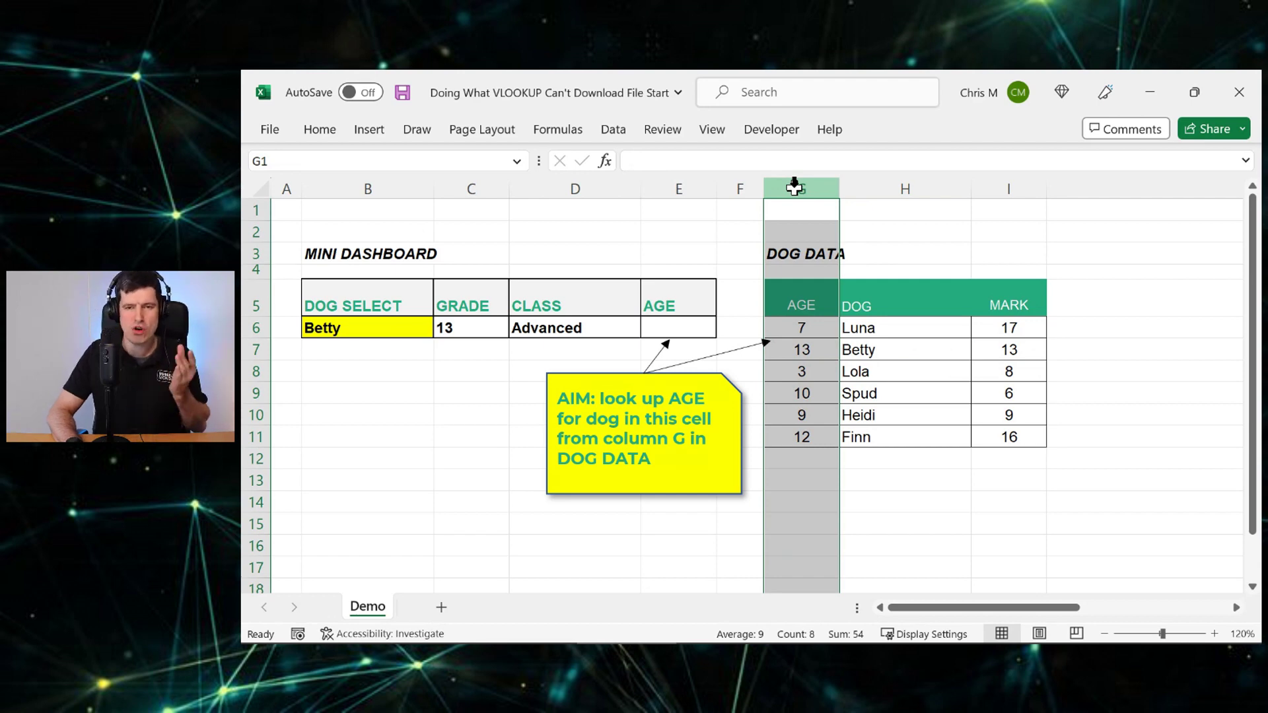
Try a trial XLOOKUP formula in an empty cell, then abandon it.
{"action": "left_click", "coordinate": [925, 233]}
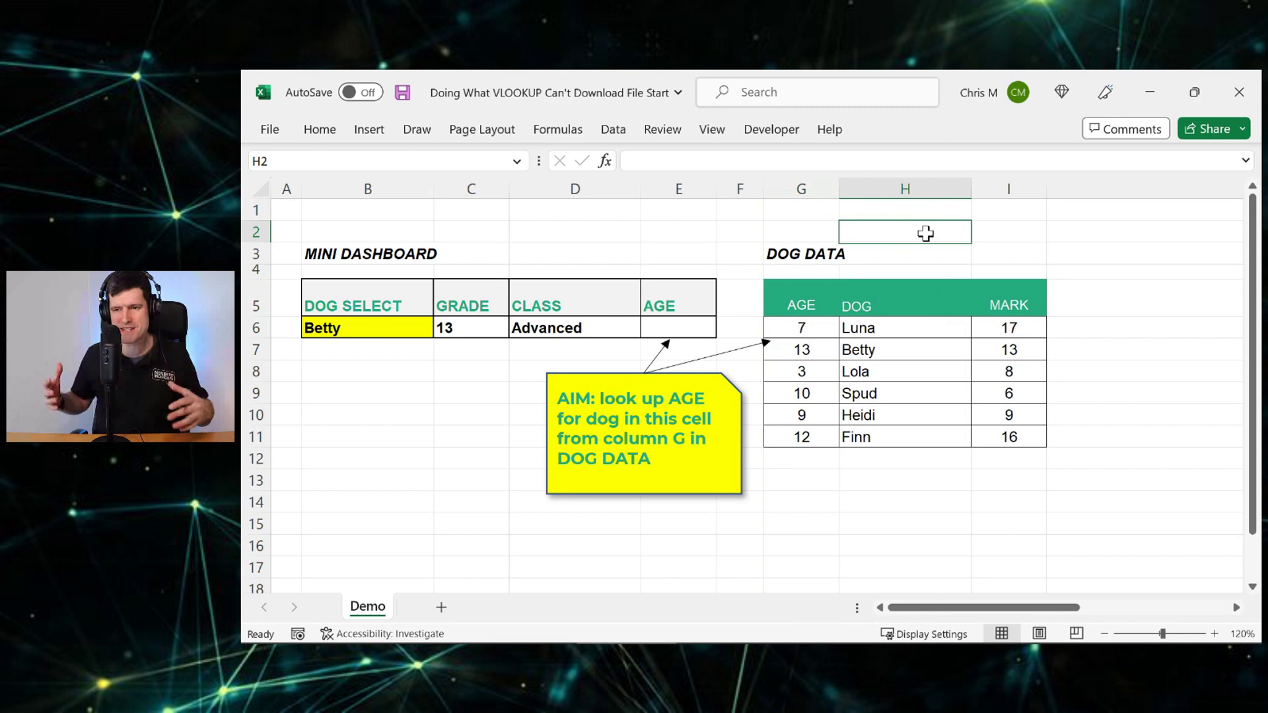
{"action": "type", "text": "=xl"}
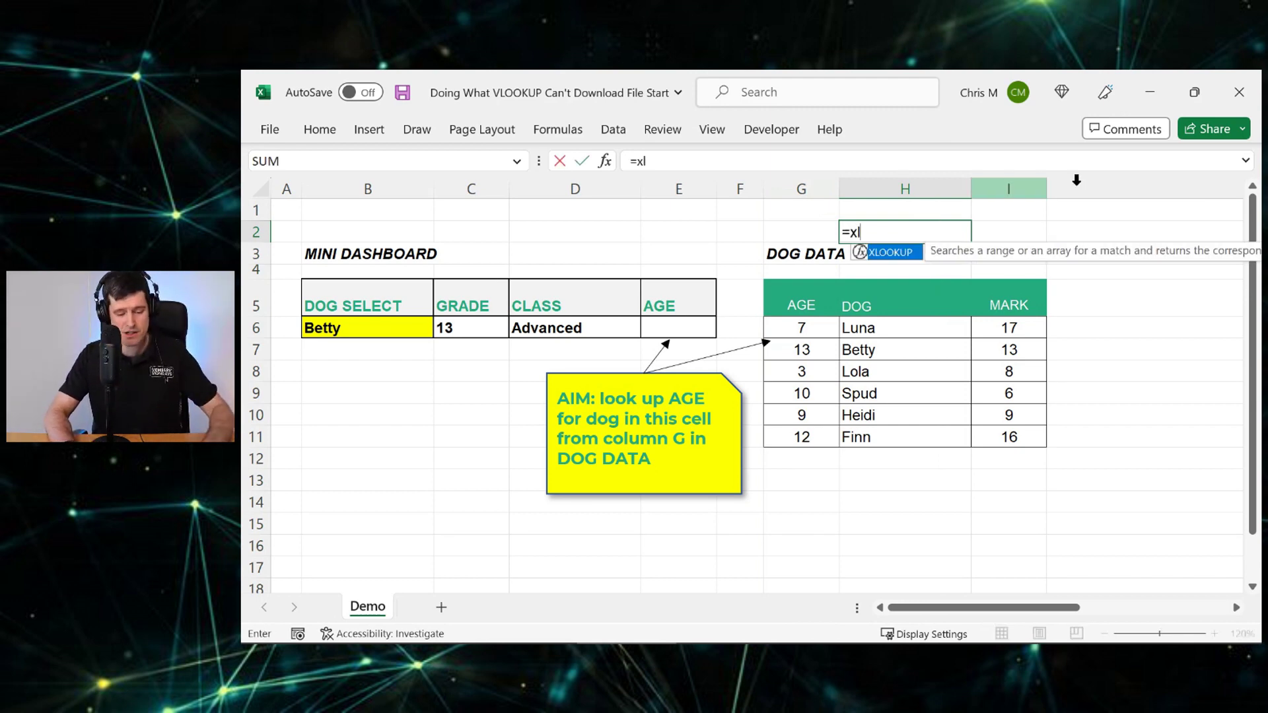
{"action": "key", "text": "Tab"}
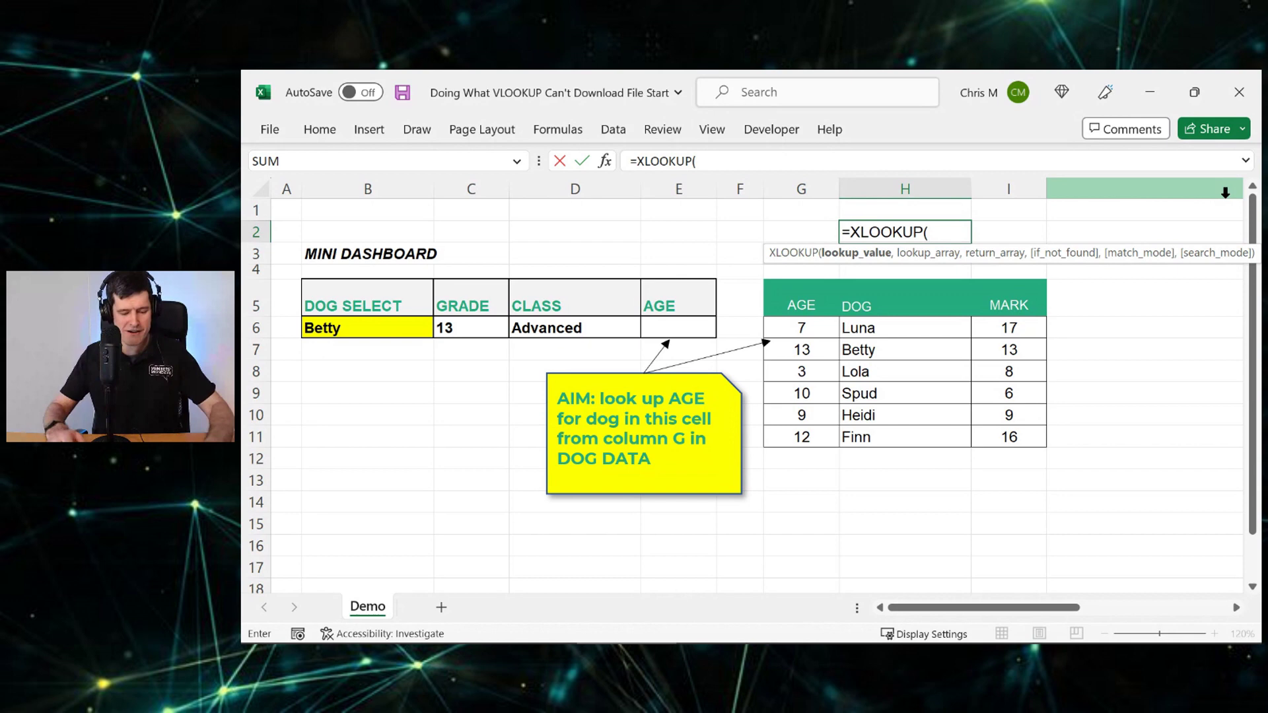
{"action": "key", "text": "Escape"}
{"action": "left_click", "coordinate": [905, 254]}
{"action": "left_click", "coordinate": [905, 271]}
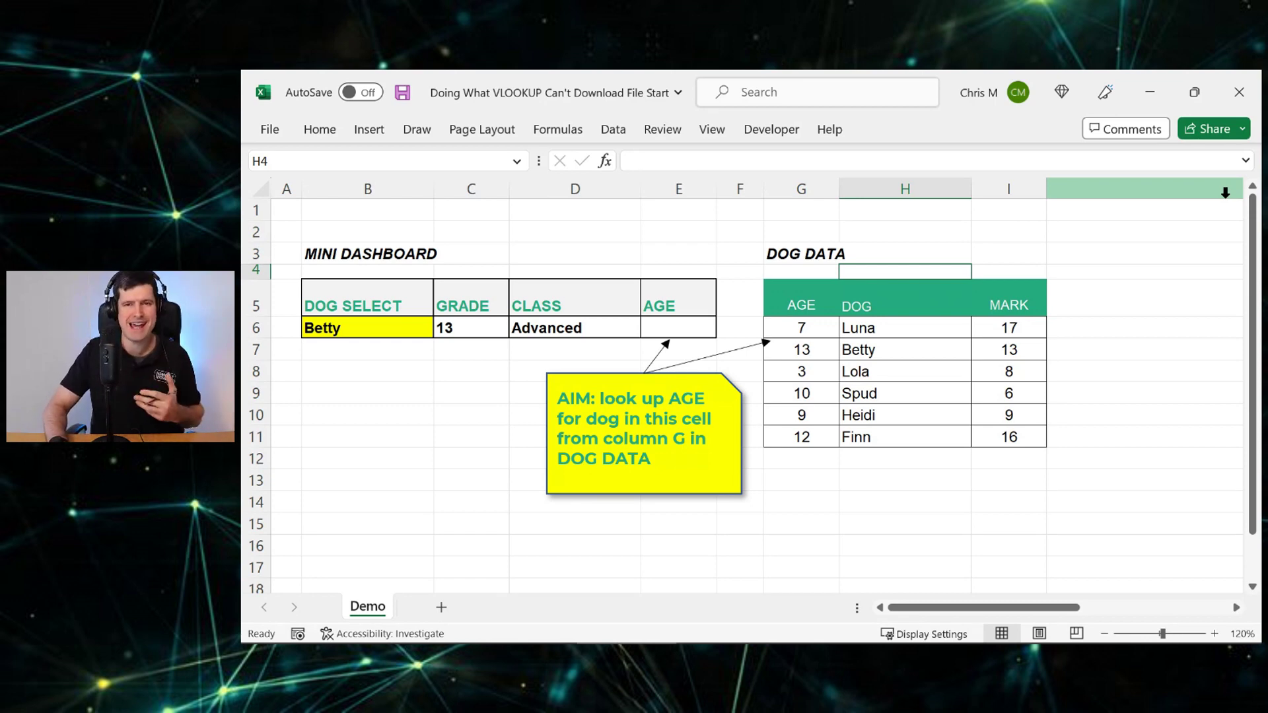
Enter =MATCH(B6,H6:H11,0) in the dashboard AGE cell E6.
{"action": "key", "text": "Left"}
{"action": "key", "text": "Left"}
{"action": "key", "text": "Left"}
{"action": "key", "text": "Down"}
{"action": "key", "text": "Down"}
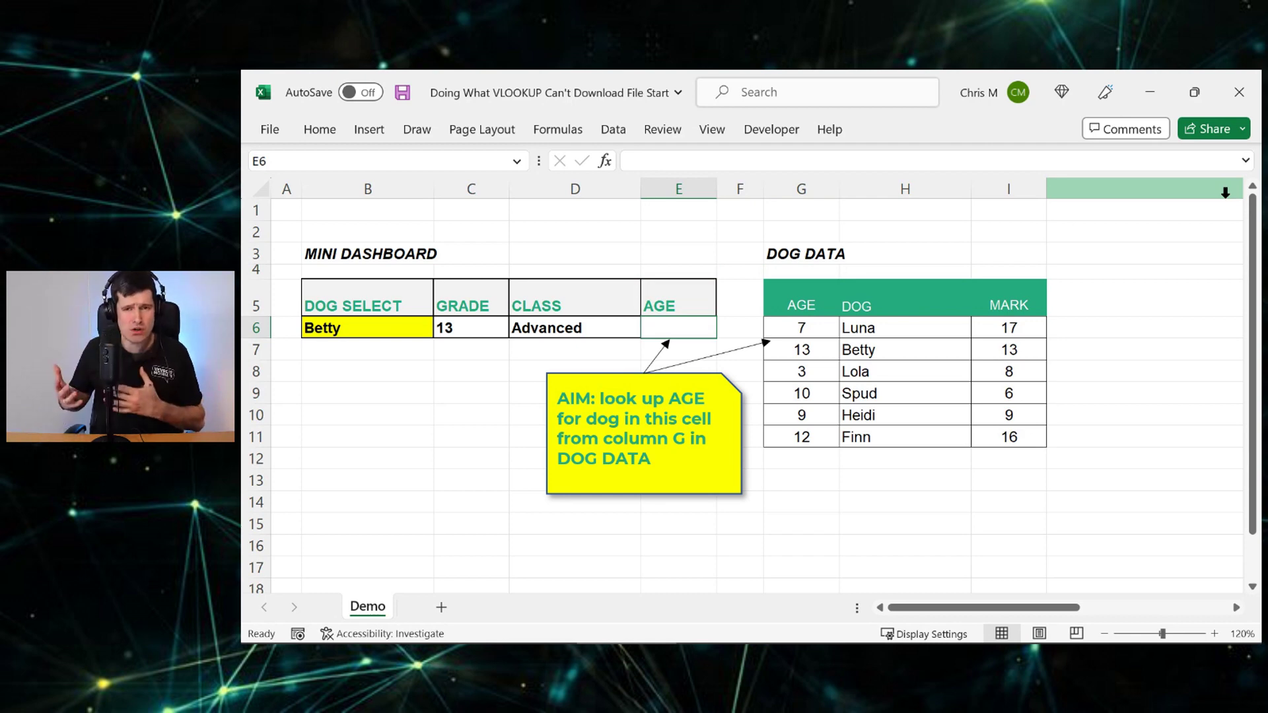
{"action": "type", "text": "=ma"}
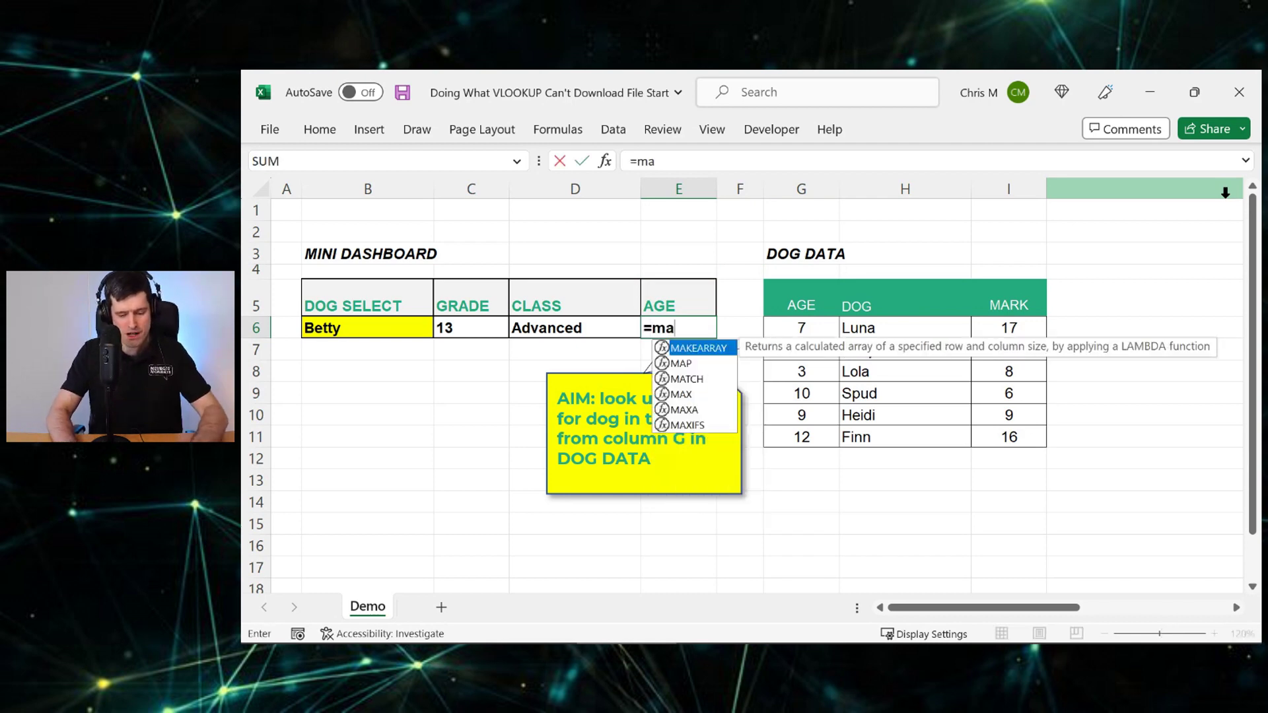
{"action": "type", "text": "tch("}
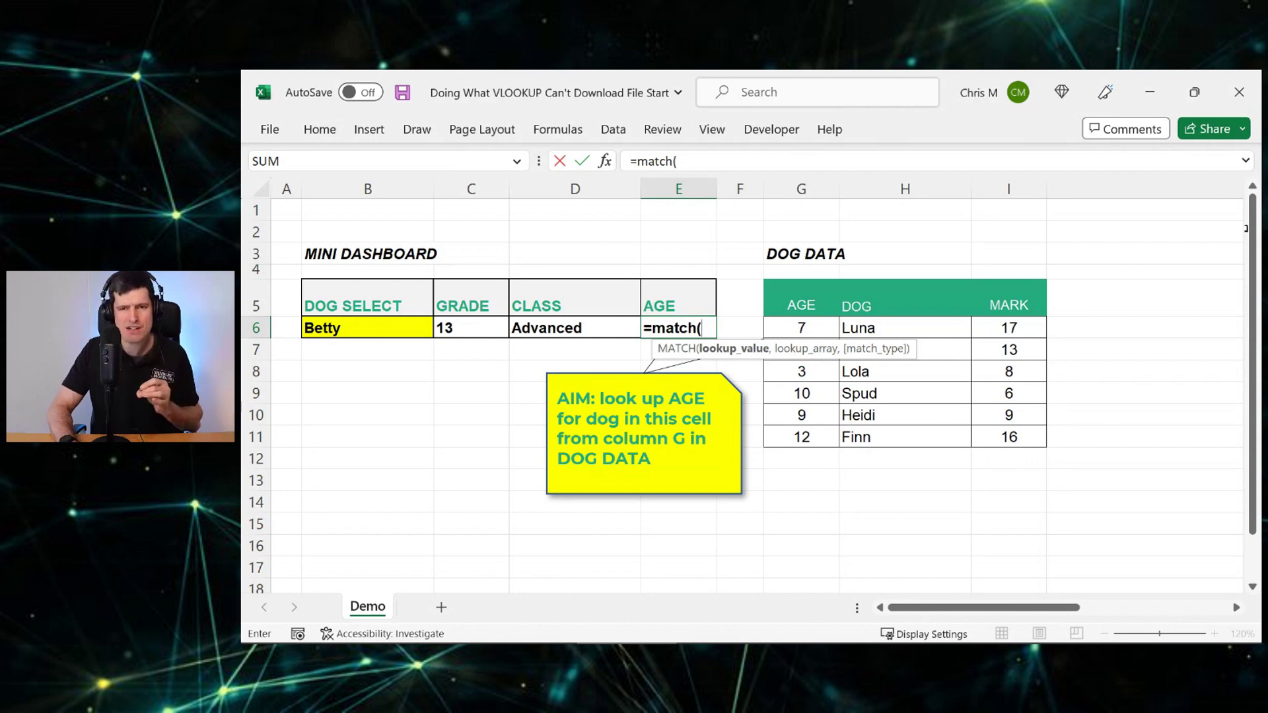
{"action": "key", "text": "Left"}
{"action": "key", "text": "Left"}
{"action": "key", "text": "Left"}
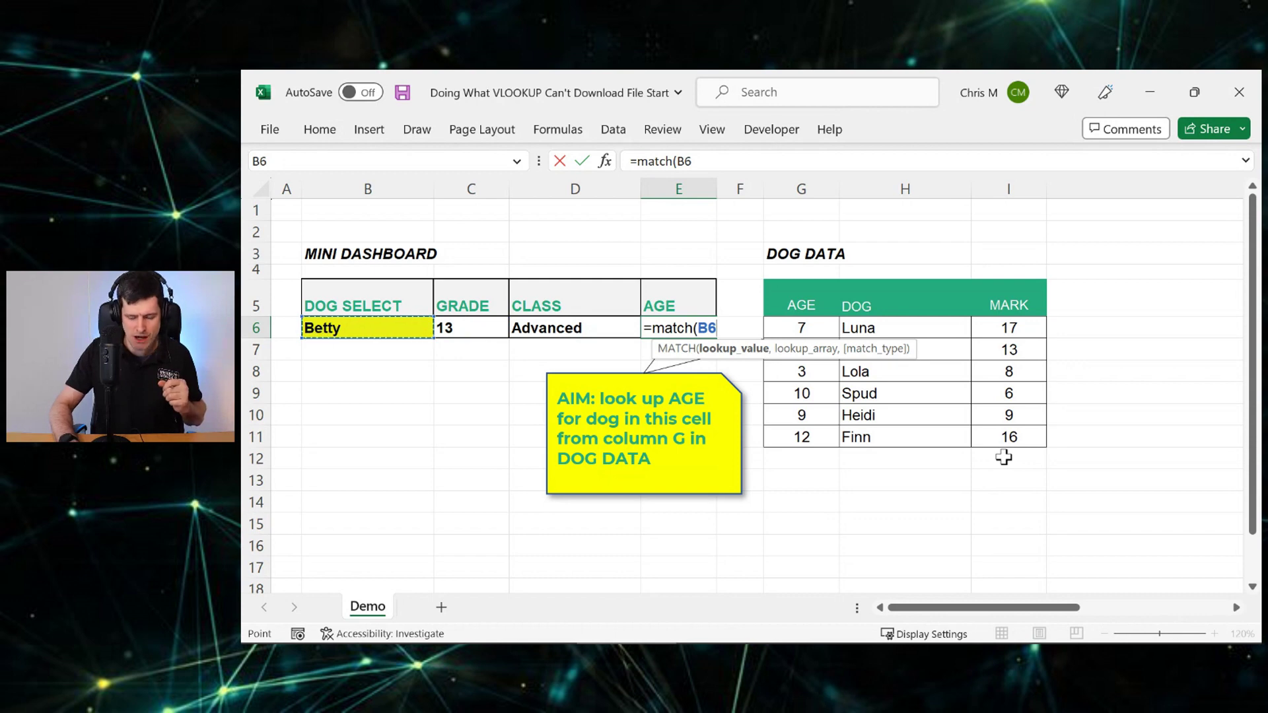
{"action": "type", "text": ","}
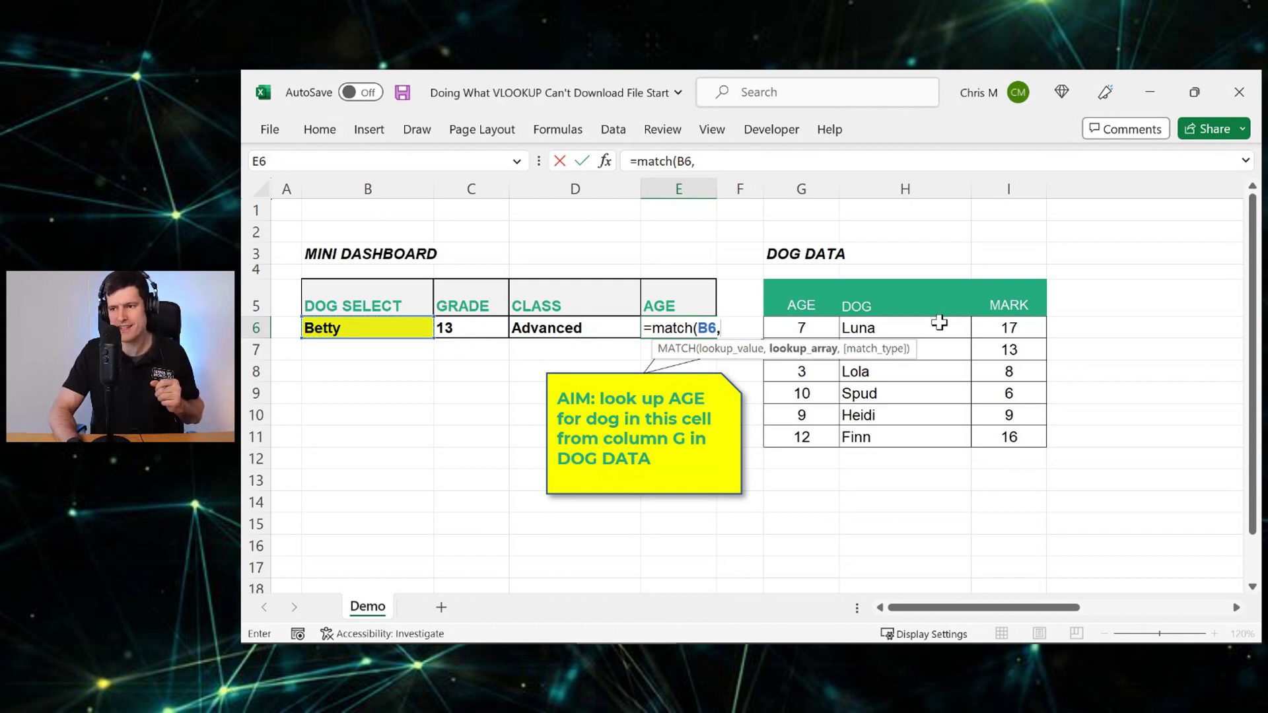
{"action": "left_click_drag", "start_coordinate": [936, 321], "coordinate": [929, 430]}
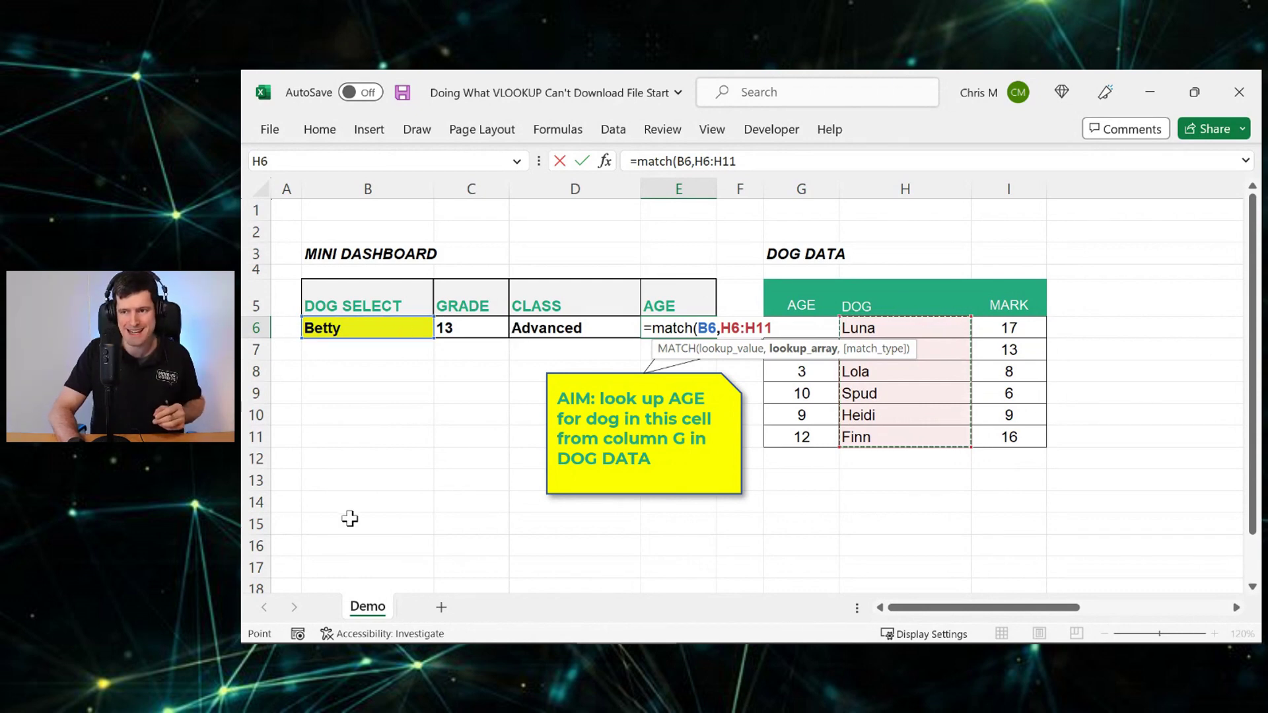
{"action": "type", "text": ","}
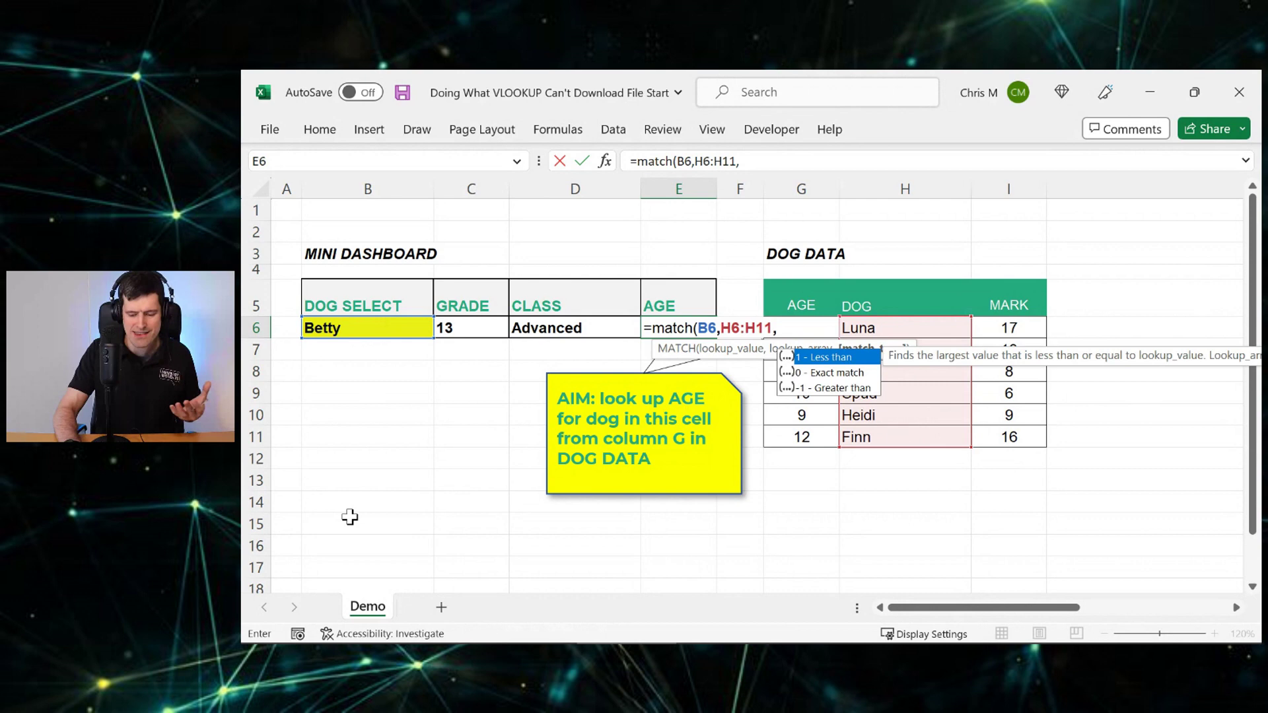
{"action": "type", "text": "0"}
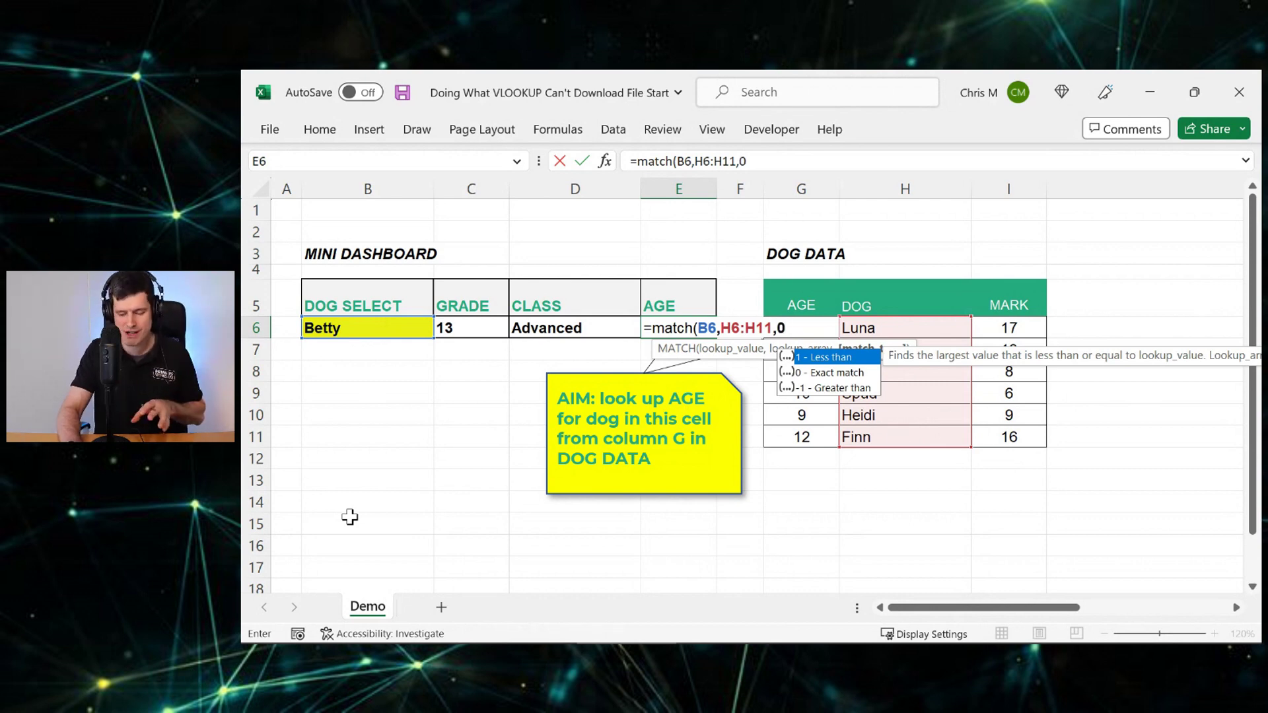
{"action": "type", "text": ")"}
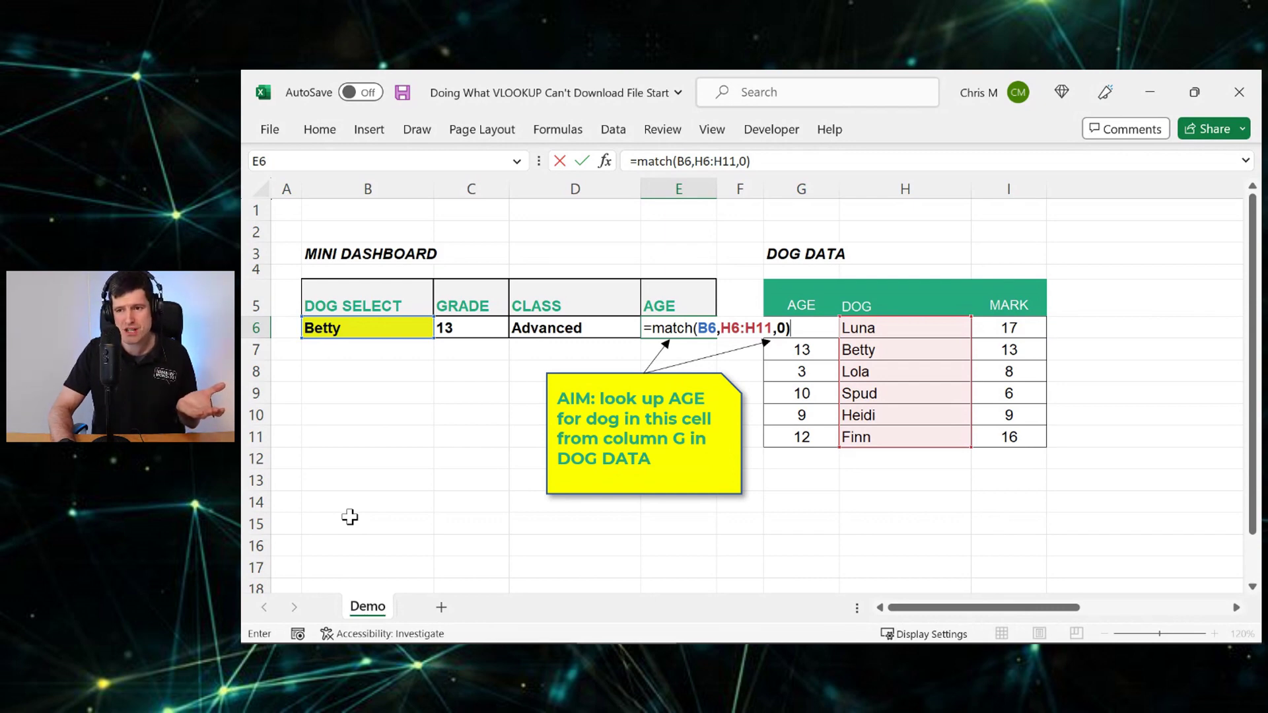
Commit the MATCH formula and confirm Betty is the second name in H6:H11.
{"action": "key", "text": "Return"}
{"action": "key", "text": "Up"}
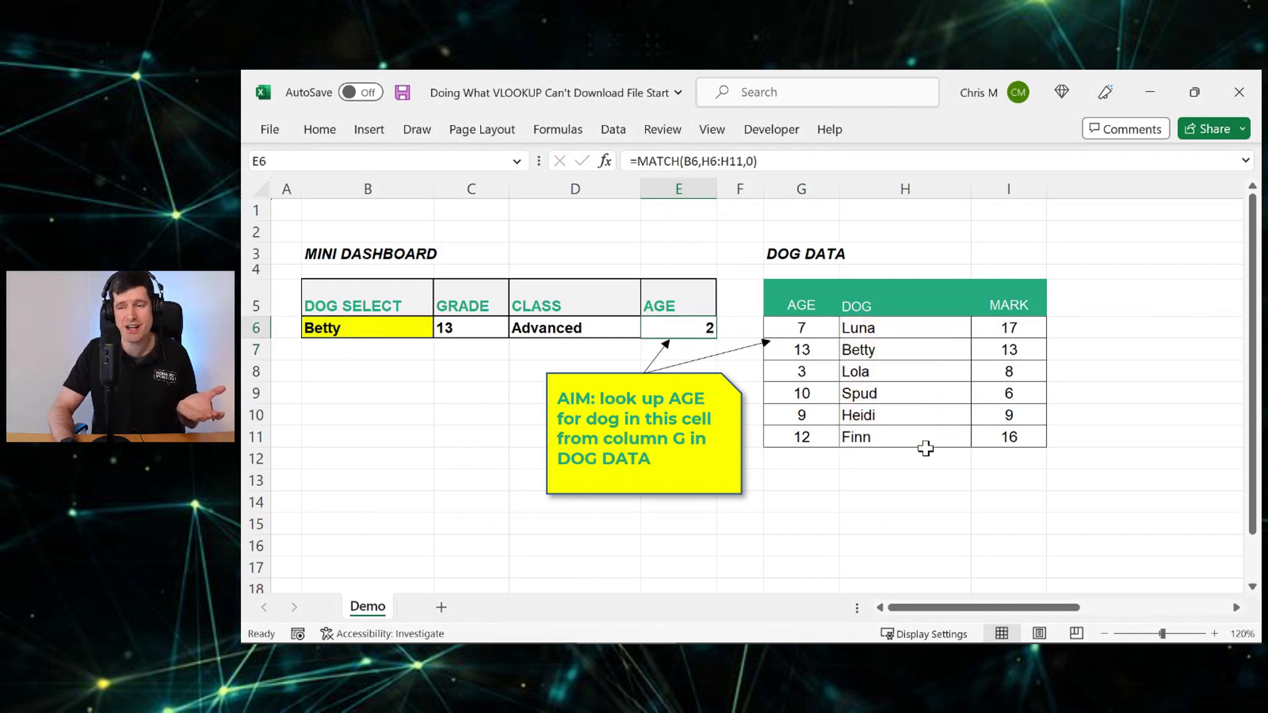
{"action": "key", "text": "Right"}
{"action": "key", "text": "Right"}
{"action": "key", "text": "Right"}
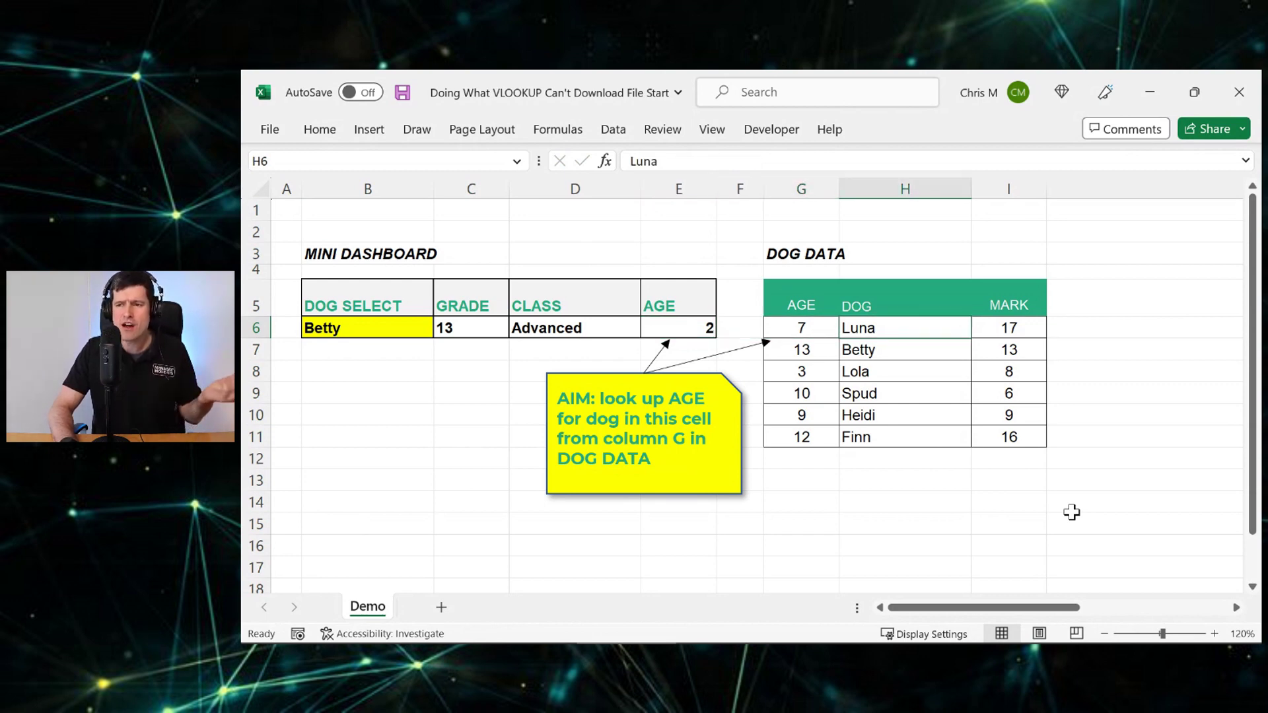
{"action": "key", "text": "shift+Down"}
{"action": "key", "text": "shift+Down"}
{"action": "key", "text": "shift+Down"}
{"action": "key", "text": "shift+Down"}
{"action": "key", "text": "shift+Down"}
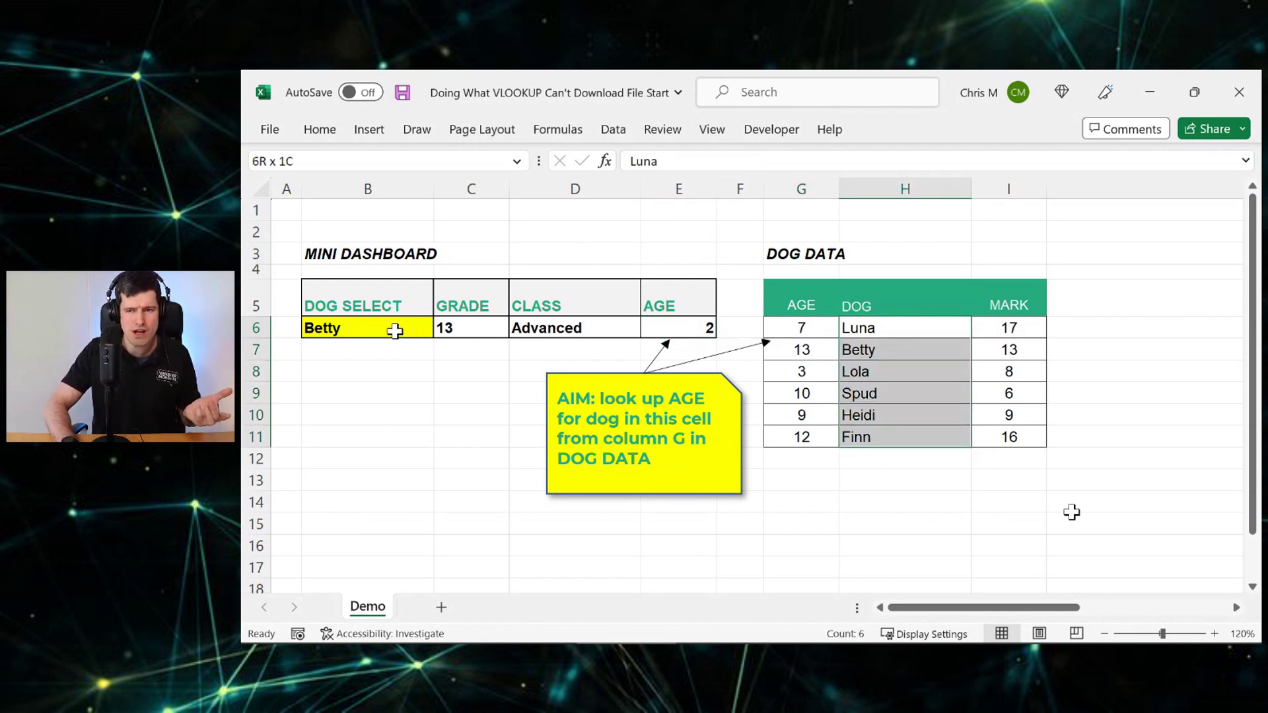
{"action": "left_click", "coordinate": [930, 330]}
{"action": "key", "text": "Down"}
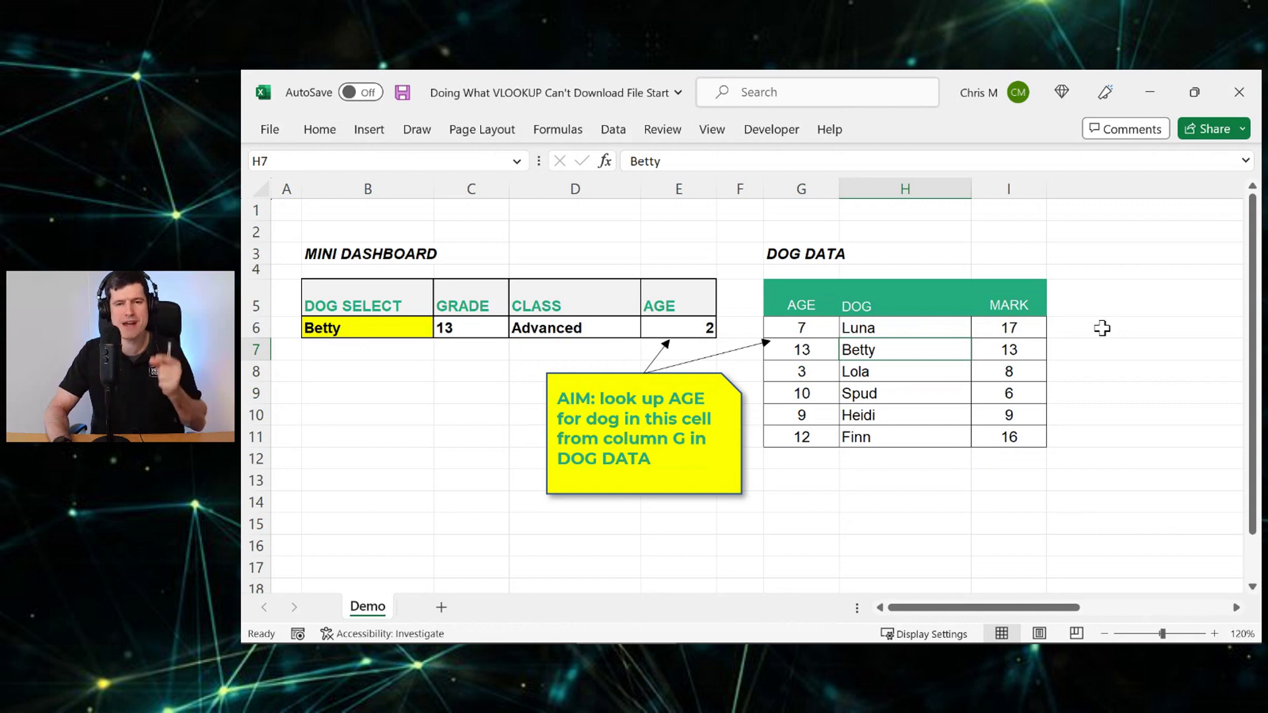
Recommit E6's unchanged MATCH formula so it shows 2, then select empty cell F2.
{"action": "key", "text": "Left"}
{"action": "key", "text": "Left"}
{"action": "key", "text": "Left"}
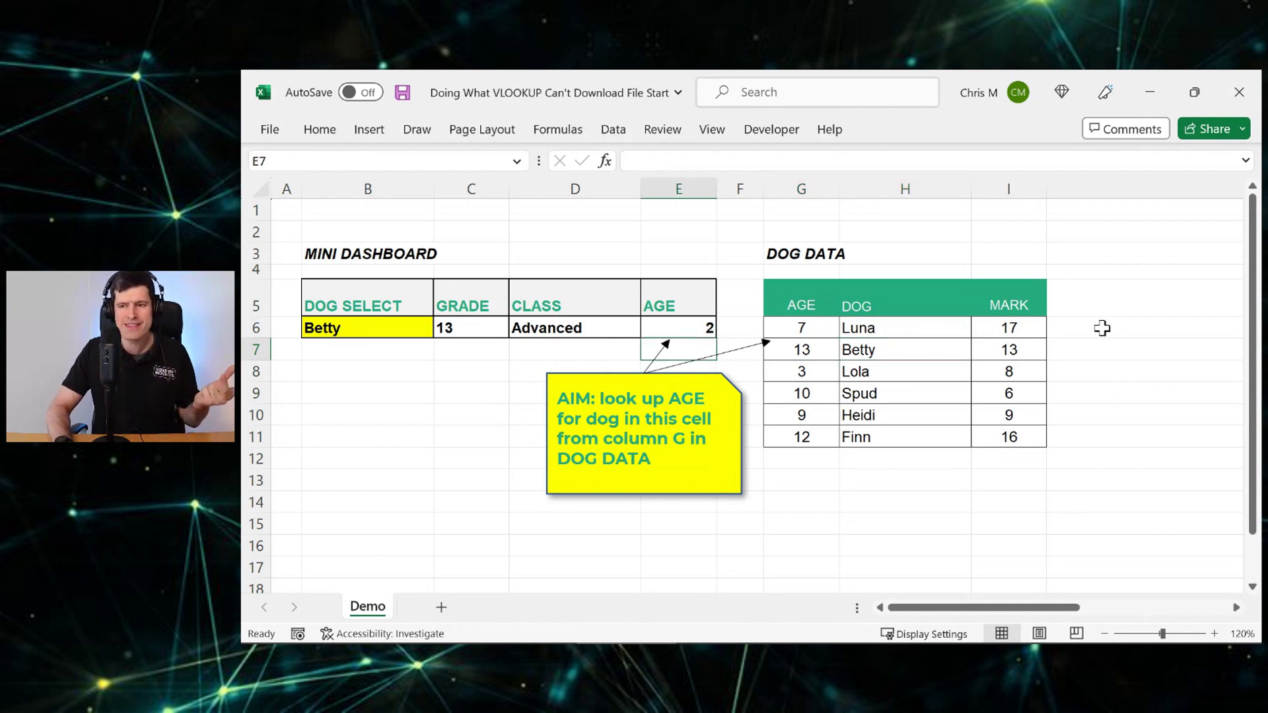
{"action": "key", "text": "Up"}
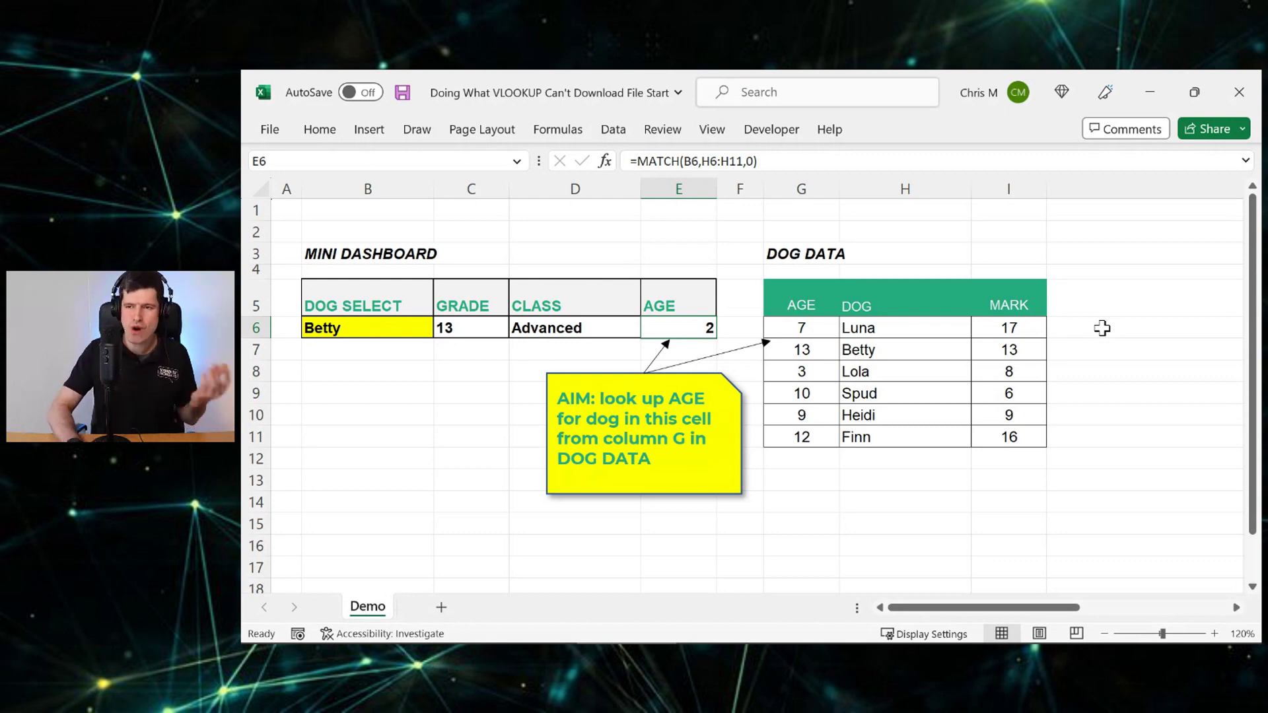
{"action": "left_click", "coordinate": [635, 161]}
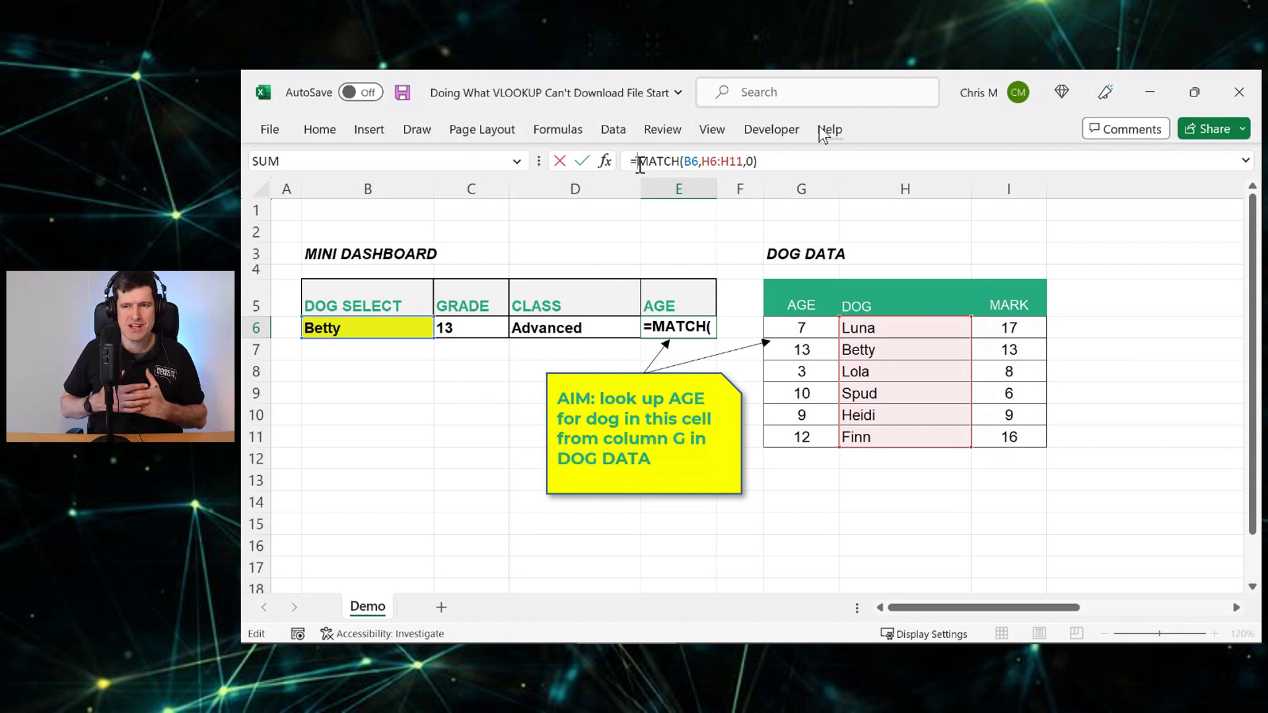
{"action": "key", "text": "ctrl+Return"}
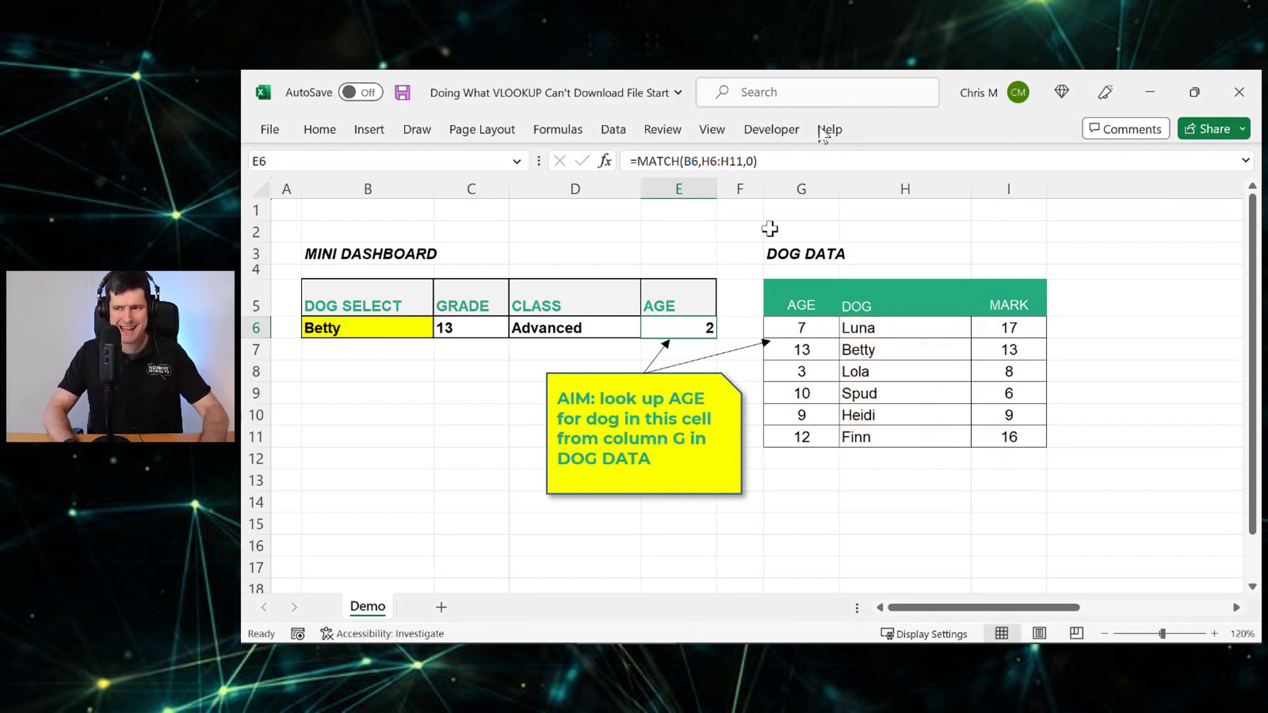
{"action": "left_click", "coordinate": [724, 227]}
Start a trial =INDEX( formula in F2, then cancel it, leaving F2 empty.
{"action": "type", "text": "=inc"}
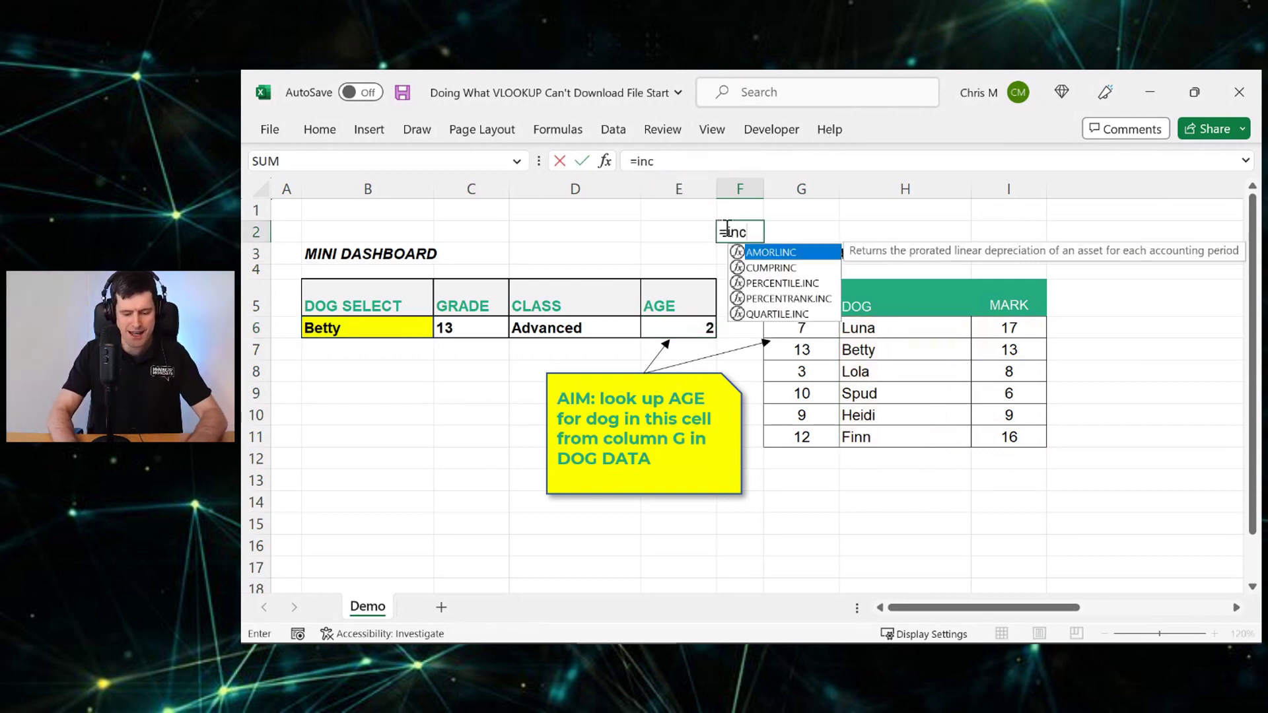
{"action": "key", "text": "BackSpace"}
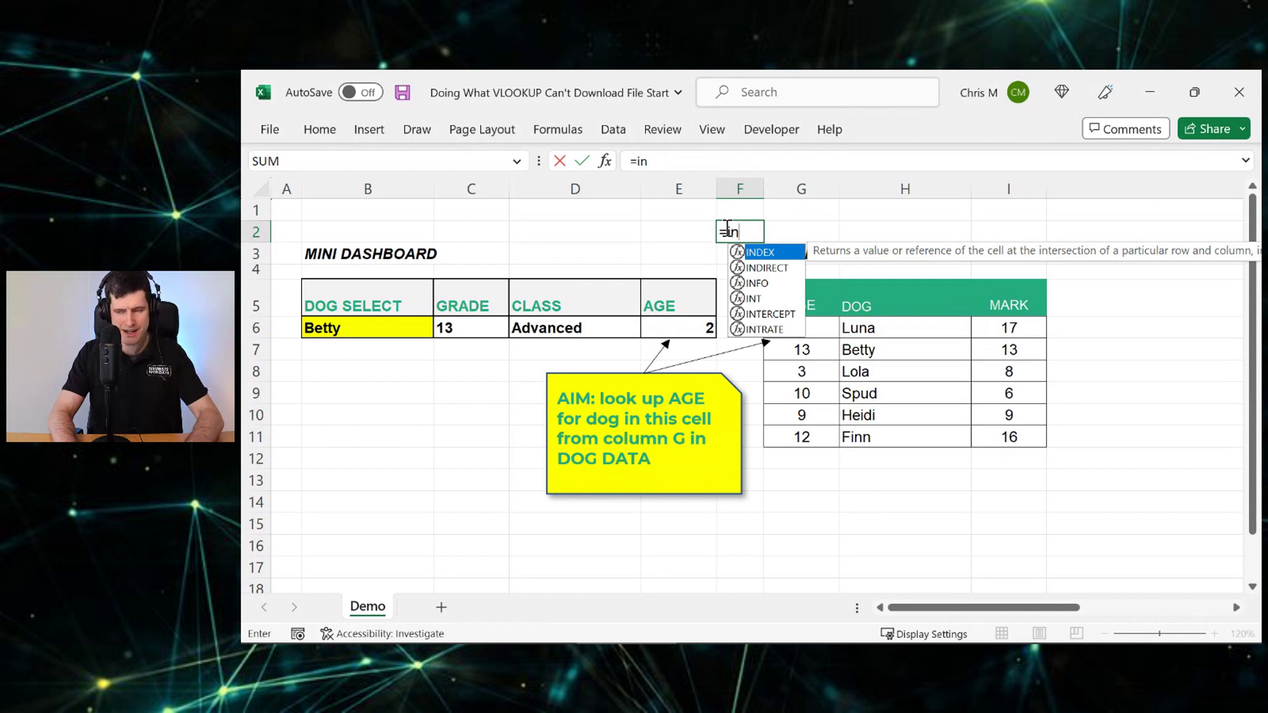
{"action": "type", "text": "dex("}
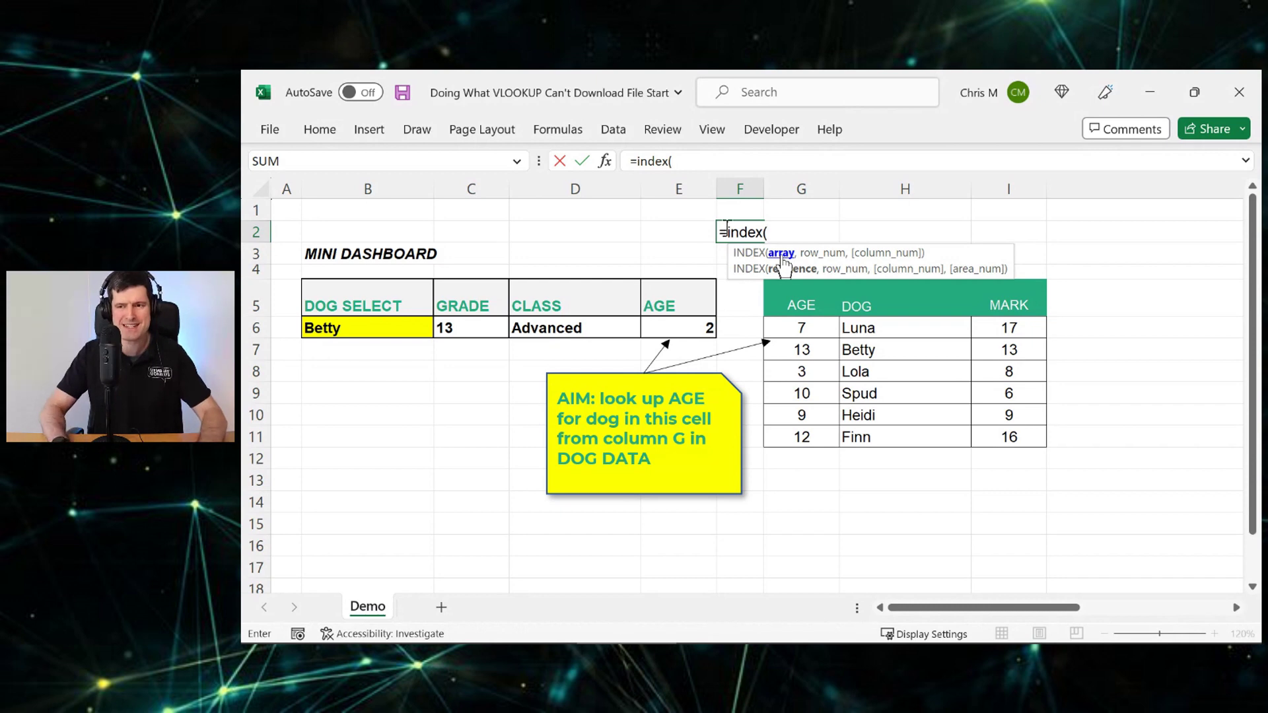
{"action": "key", "text": "Escape"}
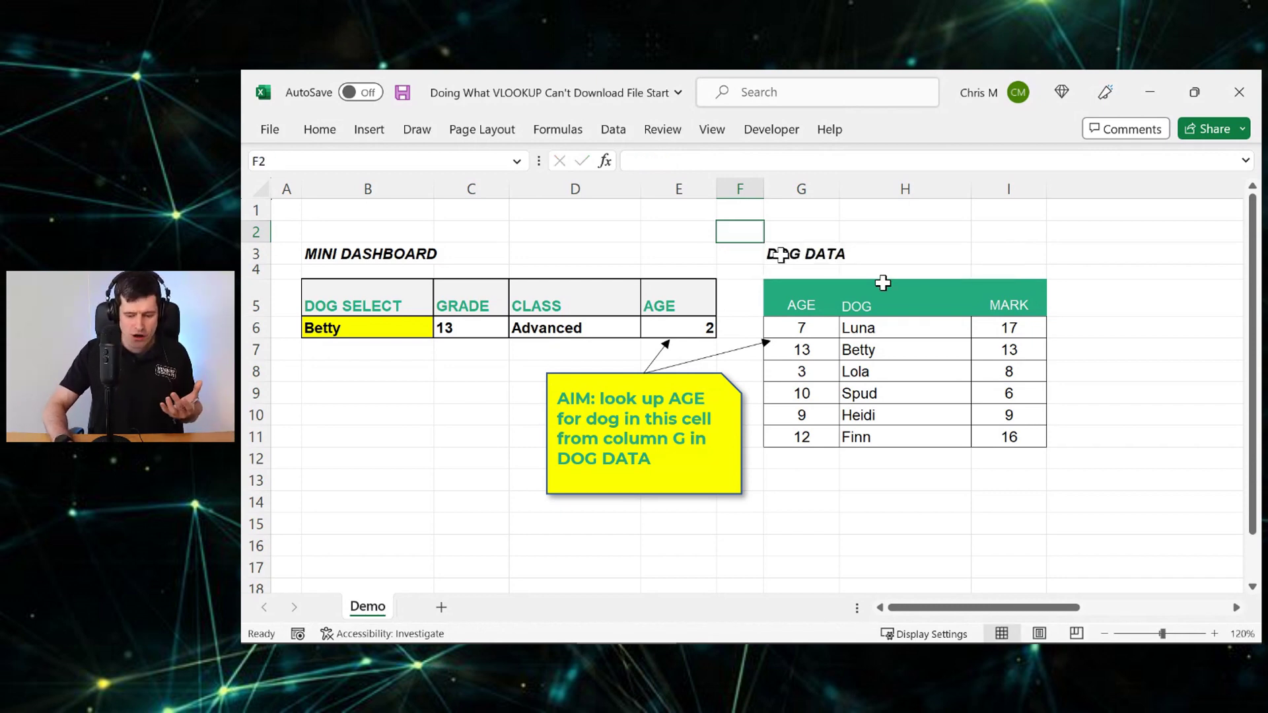
{"action": "type", "text": "=o"}
{"action": "type", "text": "ffse"}
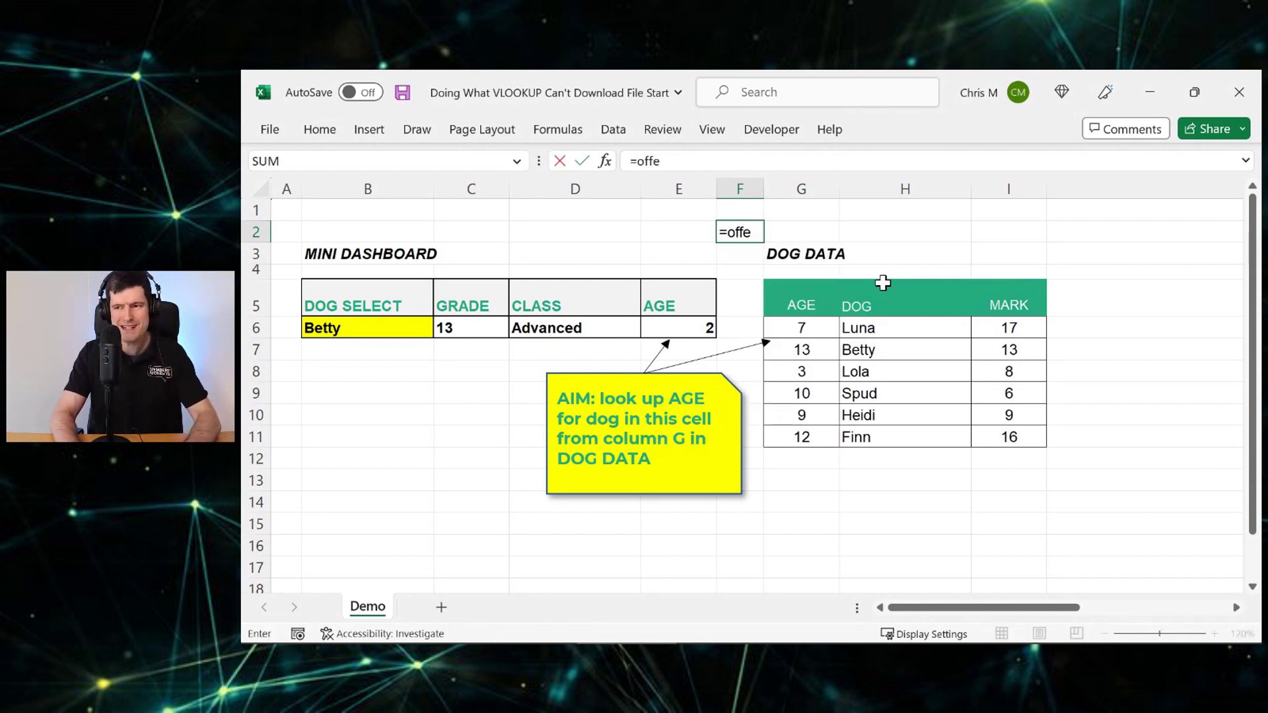
{"action": "key", "text": "BackSpace"}
{"action": "type", "text": "set("}
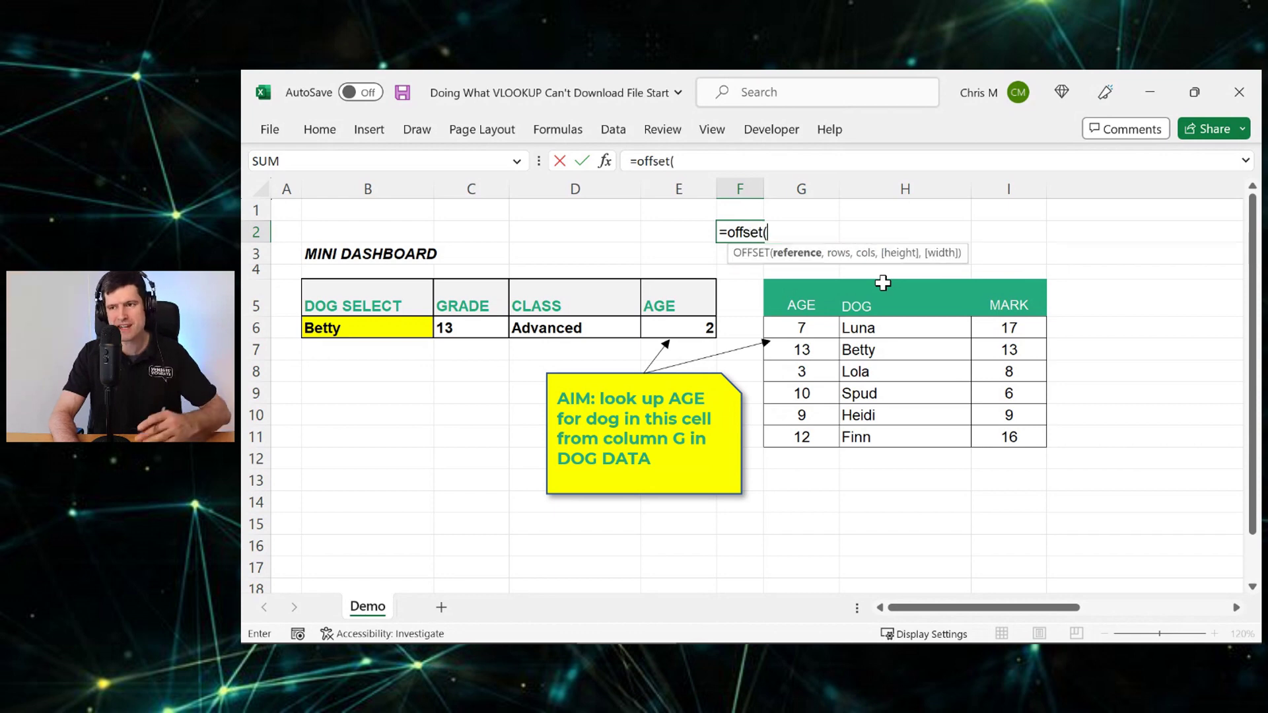
{"action": "left_click", "coordinate": [801, 299]}
{"action": "key", "text": "Escape"}
{"action": "left_click", "coordinate": [801, 301]}
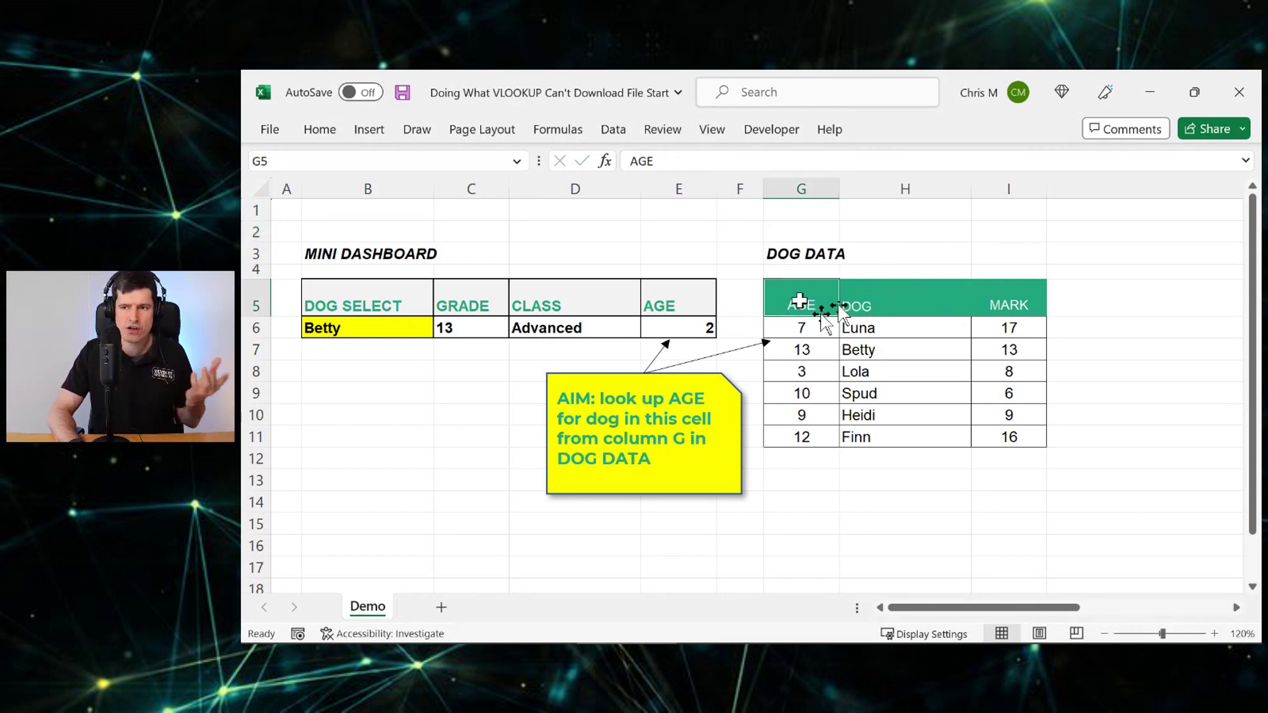
{"action": "left_click", "coordinate": [703, 330]}
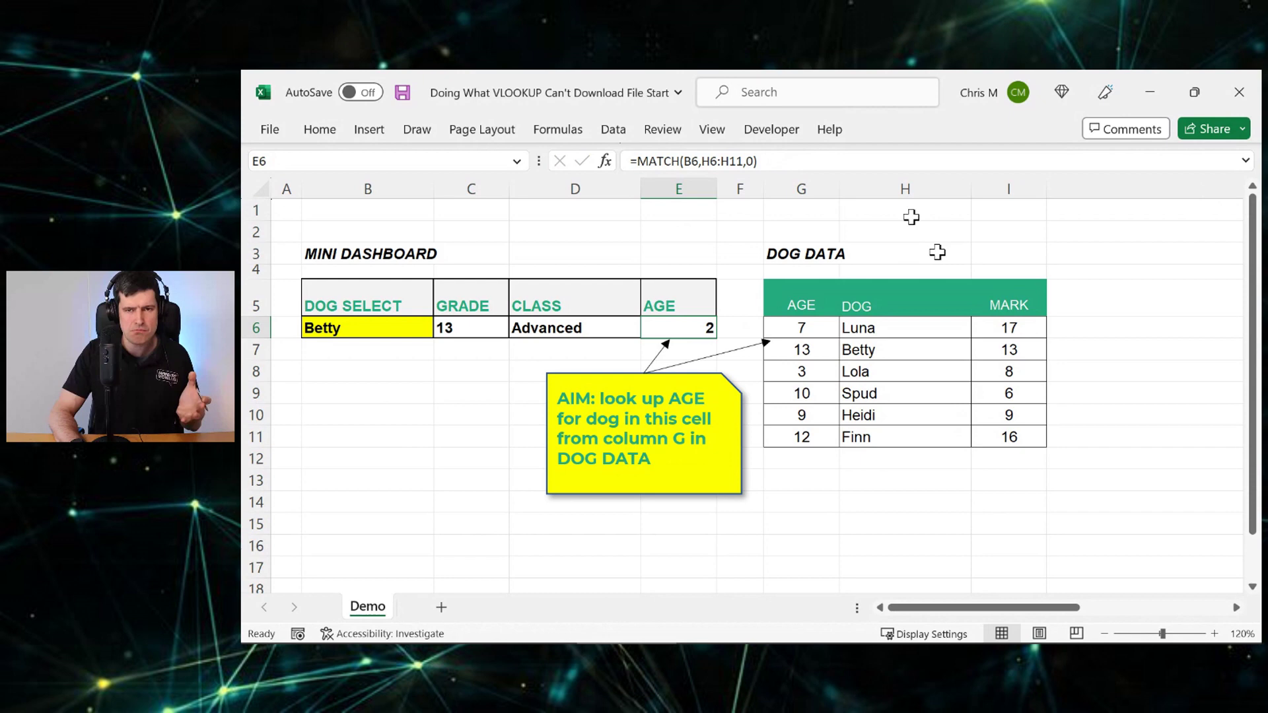
Insert OFFSET( with reference G5 before the MATCH formula in E6.
{"action": "left_click", "coordinate": [636, 160]}
{"action": "type", "text": "of"}
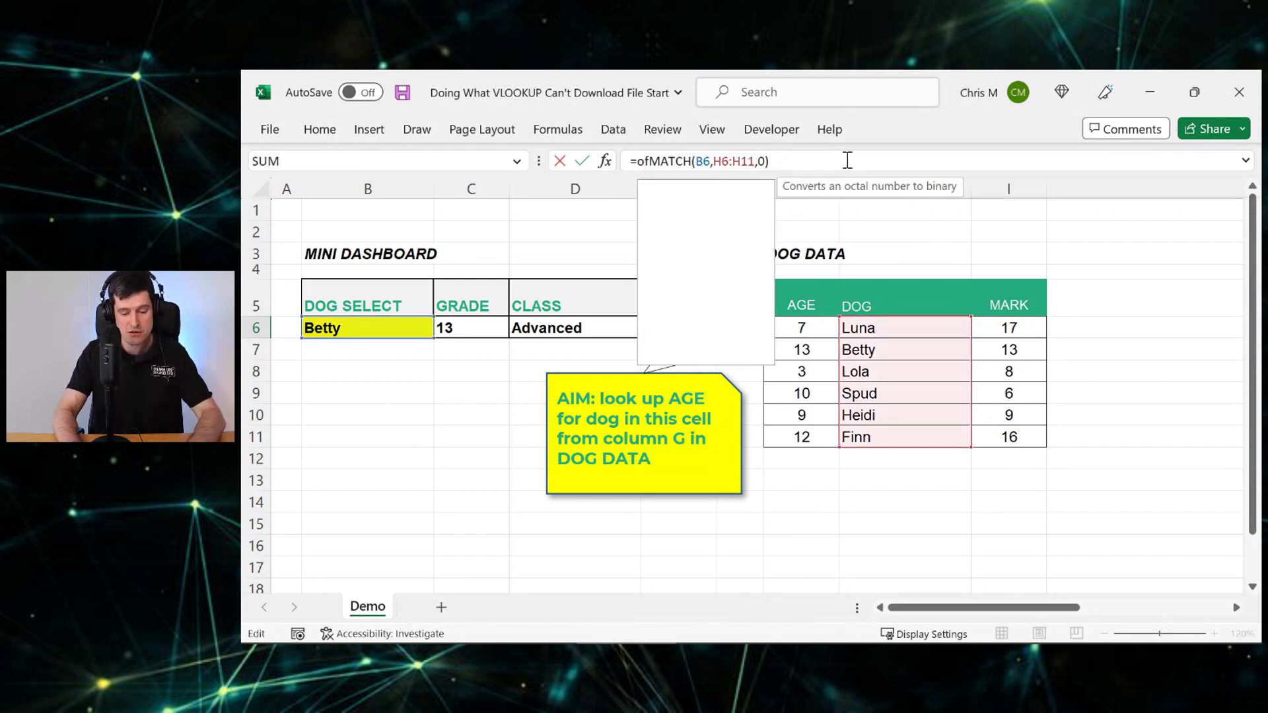
{"action": "type", "text": "fset"}
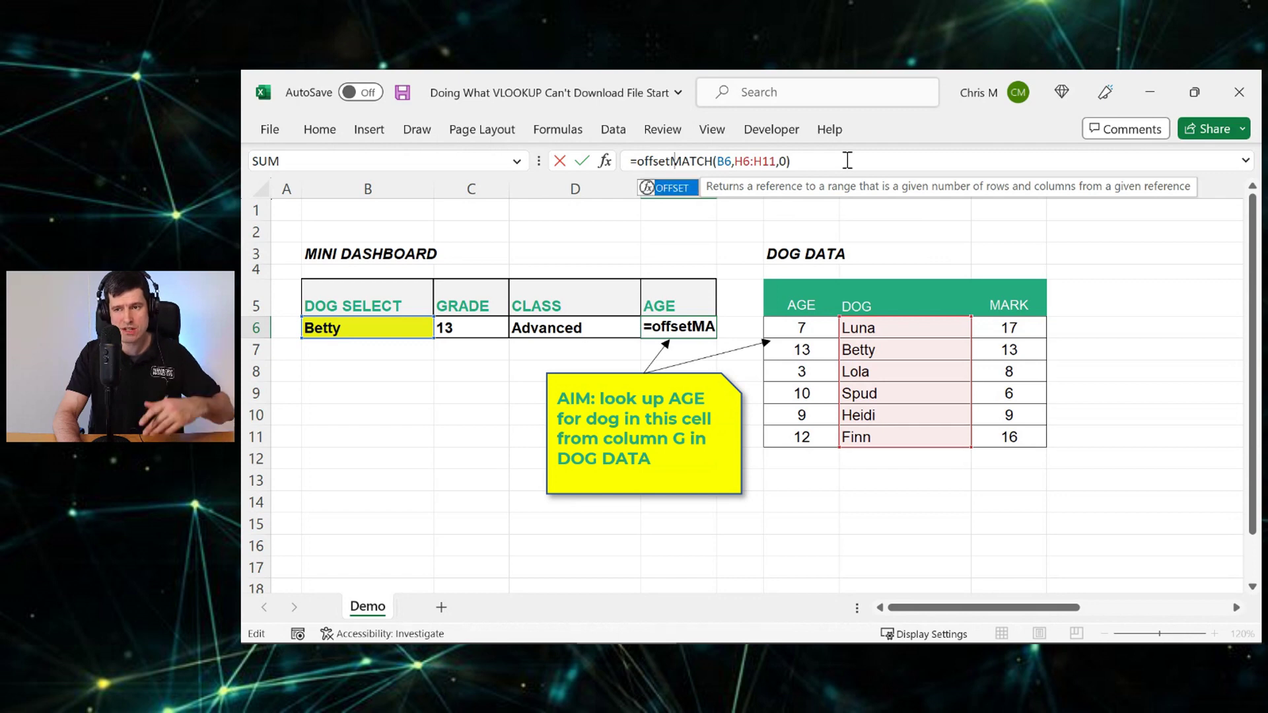
{"action": "type", "text": "("}
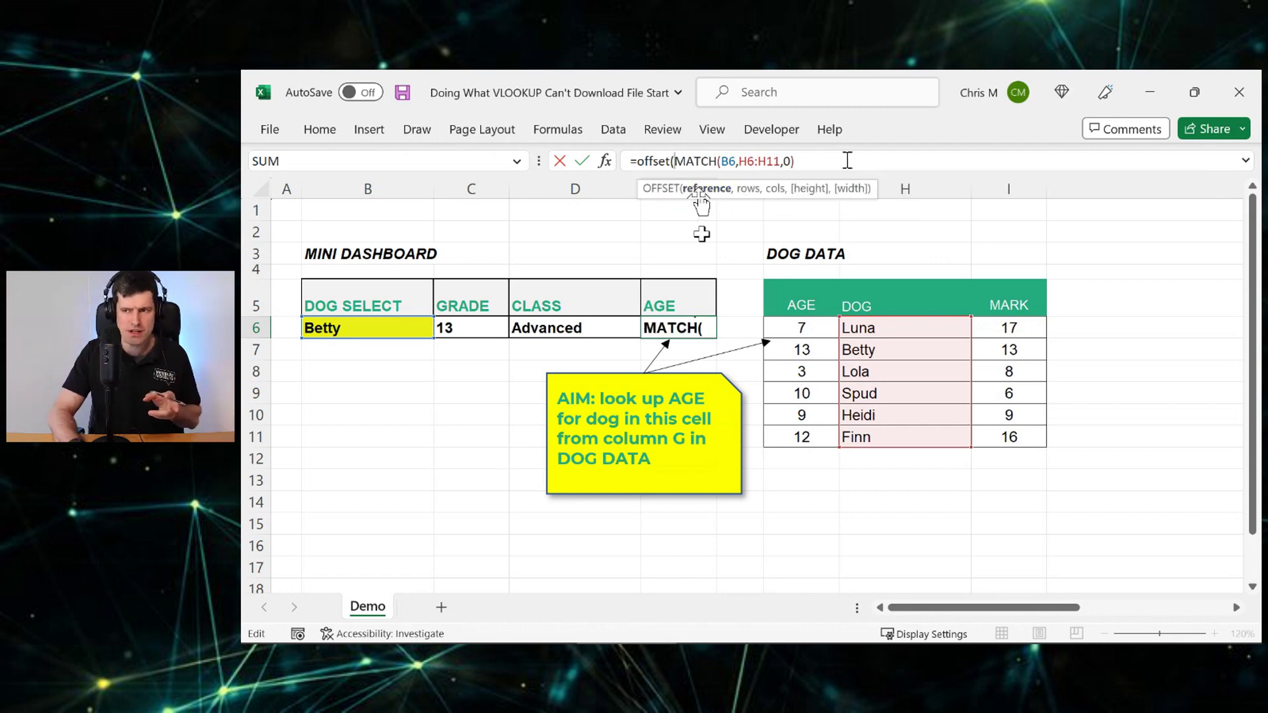
{"action": "left_click", "coordinate": [800, 298]}
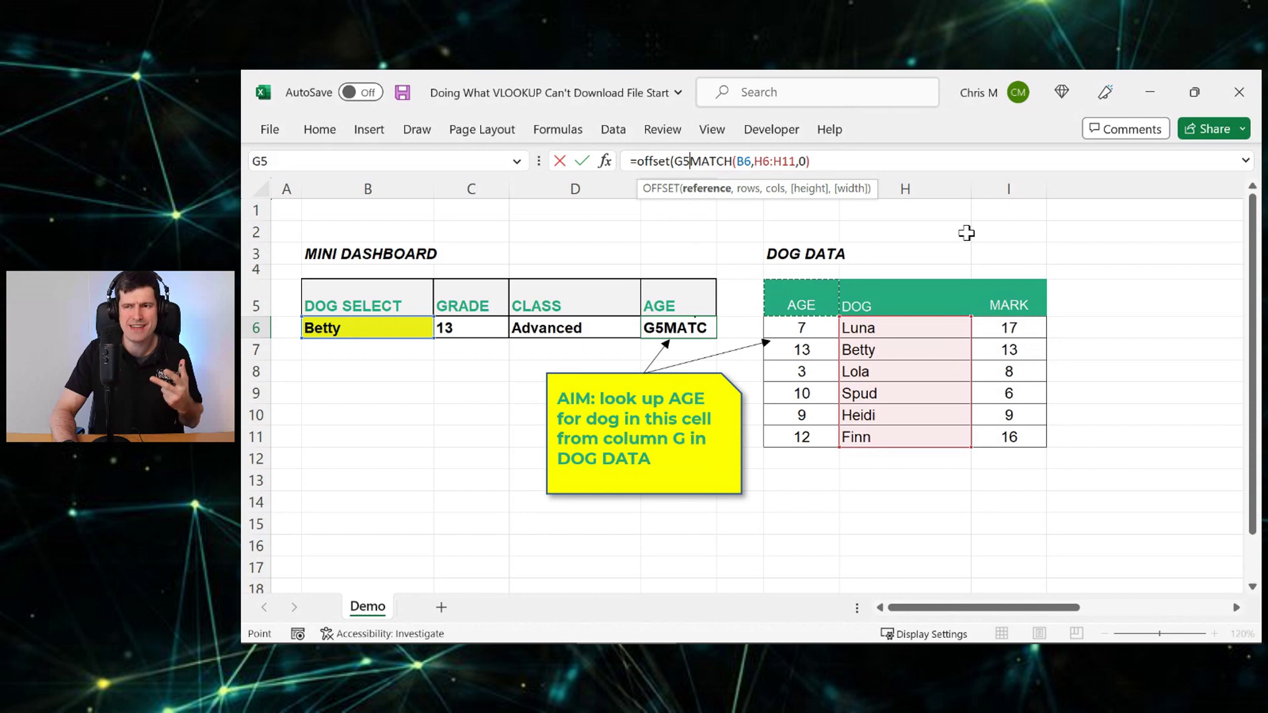
Finish E6 as =OFFSET(G5,MATCH(B6,H6:H11,0),0), showing Betty's age 13.
{"action": "type", "text": ","}
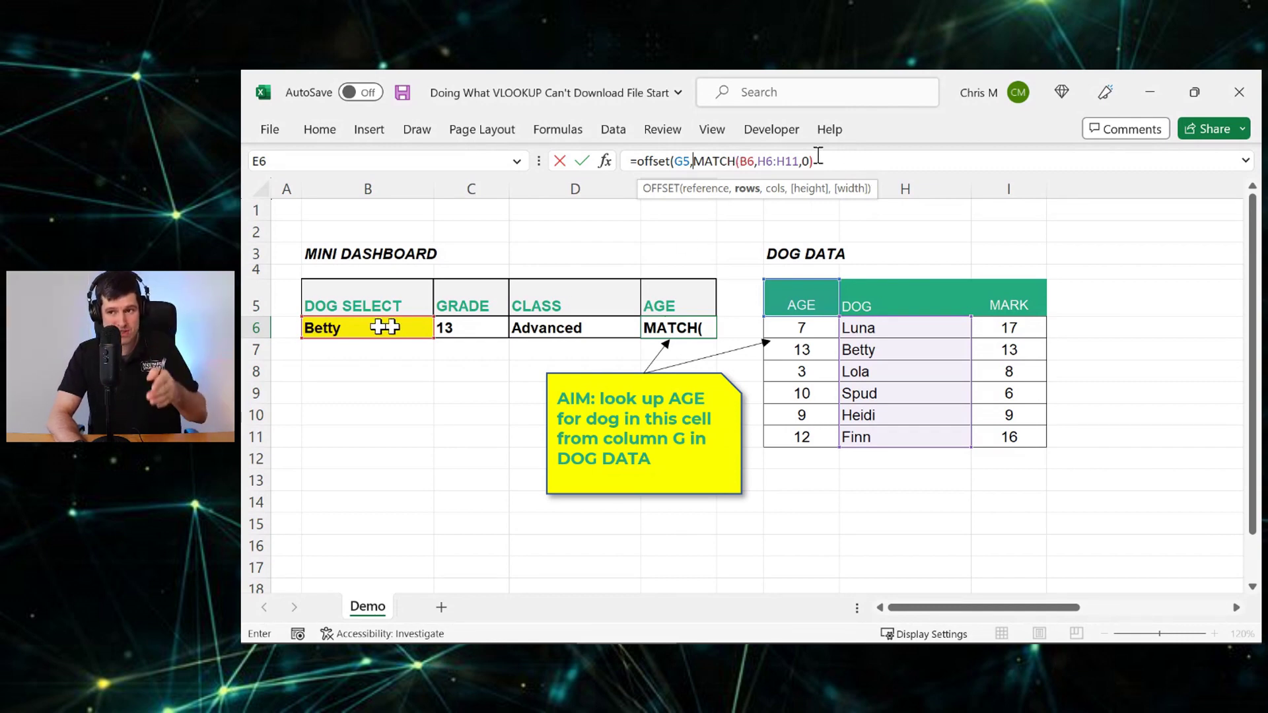
{"action": "left_click", "coordinate": [858, 154]}
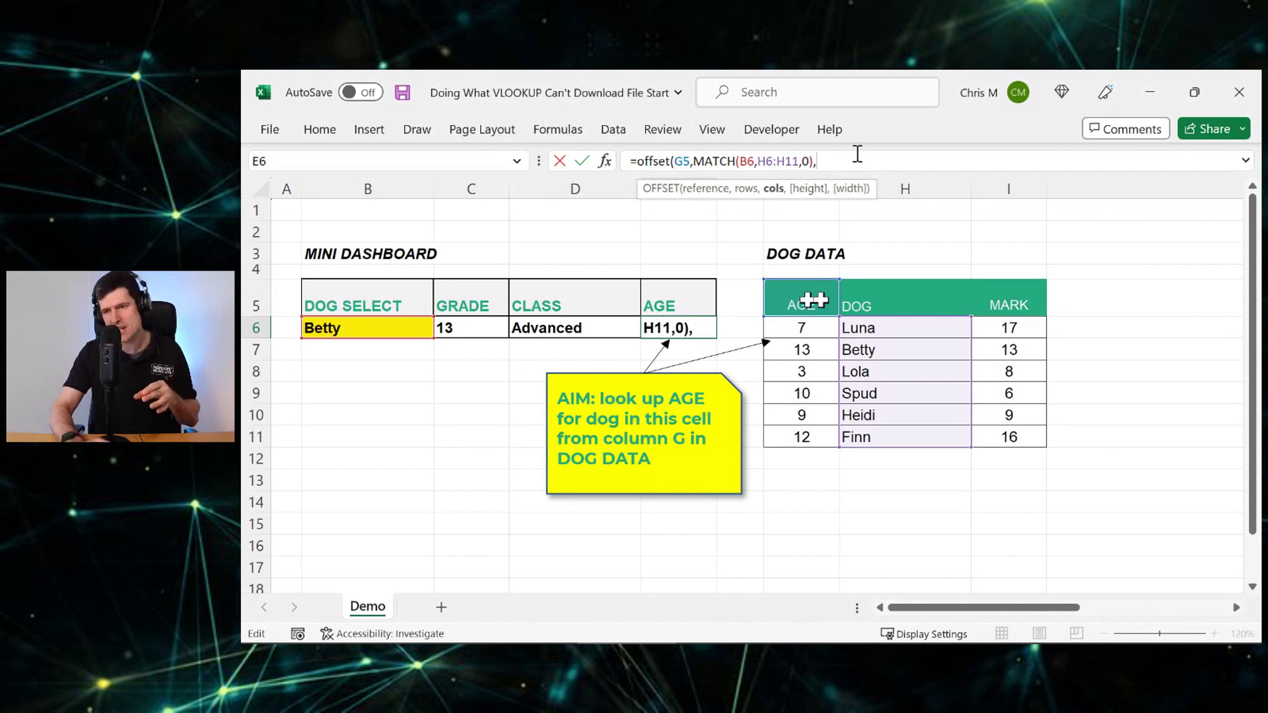
{"action": "type", "text": "0)"}
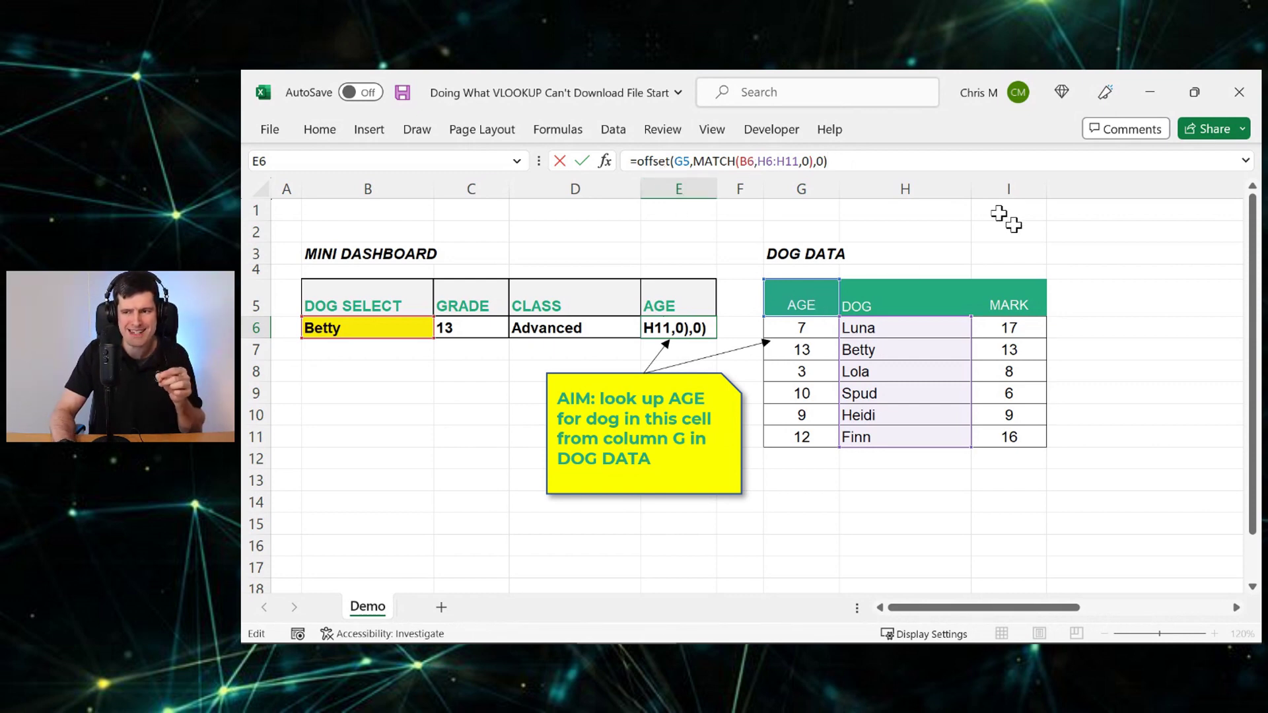
{"action": "key", "text": "Return"}
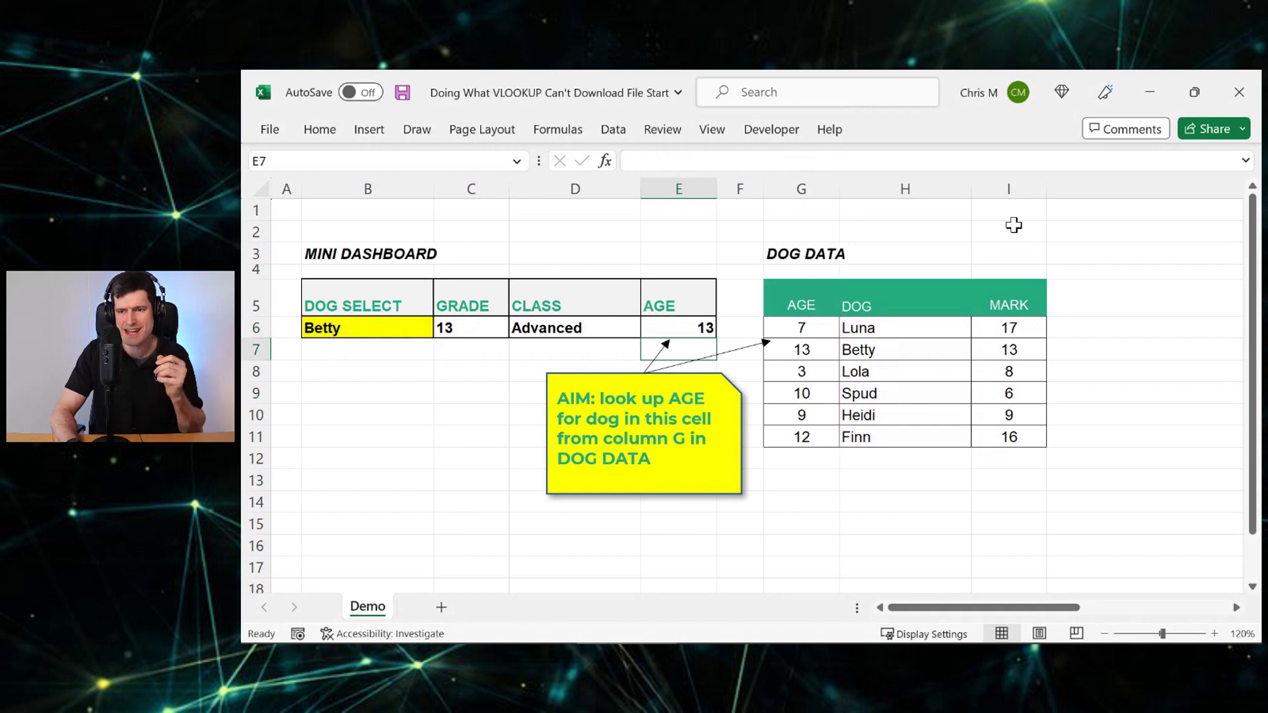
Enter Luna in DOG SELECT cell B6 so AGE shows 7.
{"action": "left_click", "coordinate": [661, 323]}
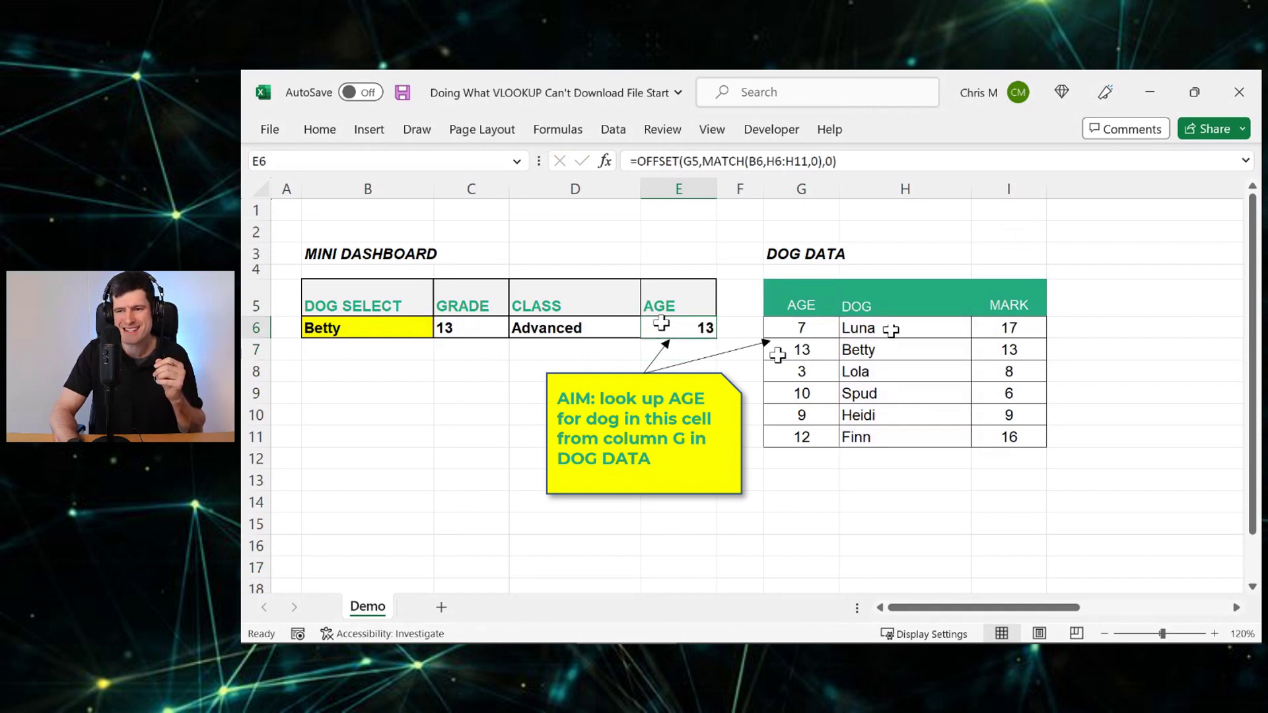
{"action": "left_click", "coordinate": [399, 325]}
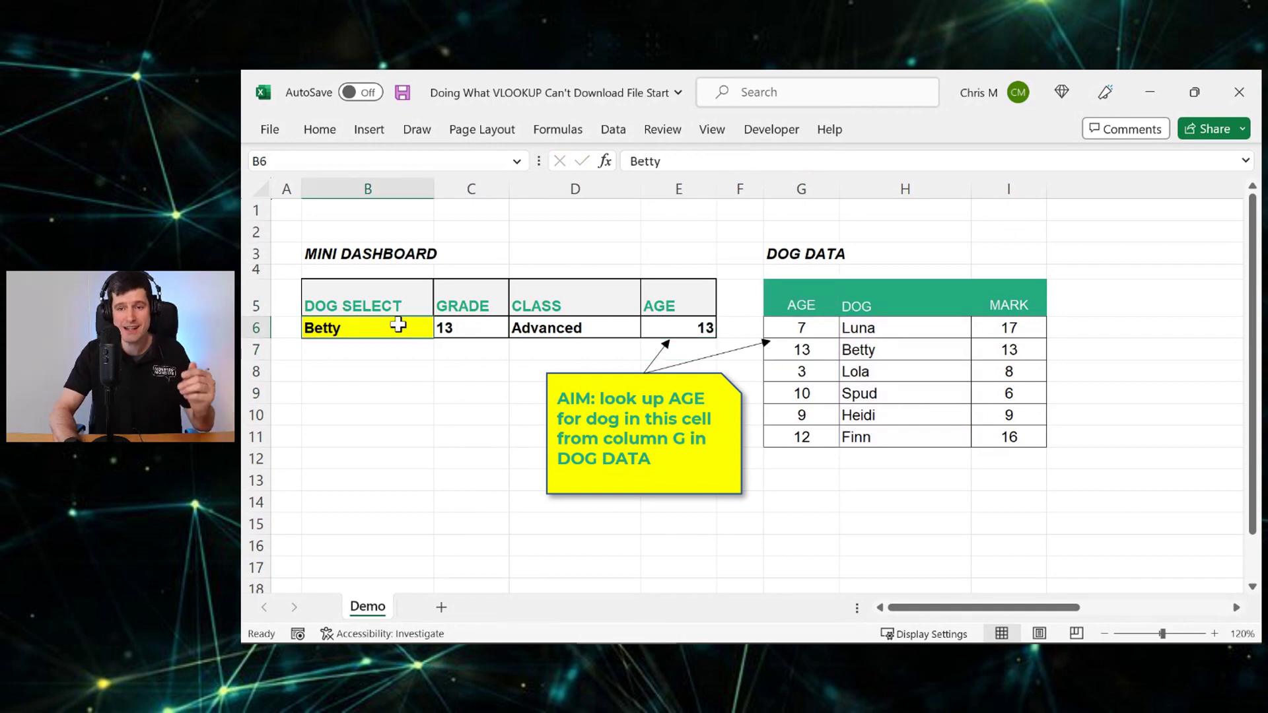
{"action": "type", "text": "Luna"}
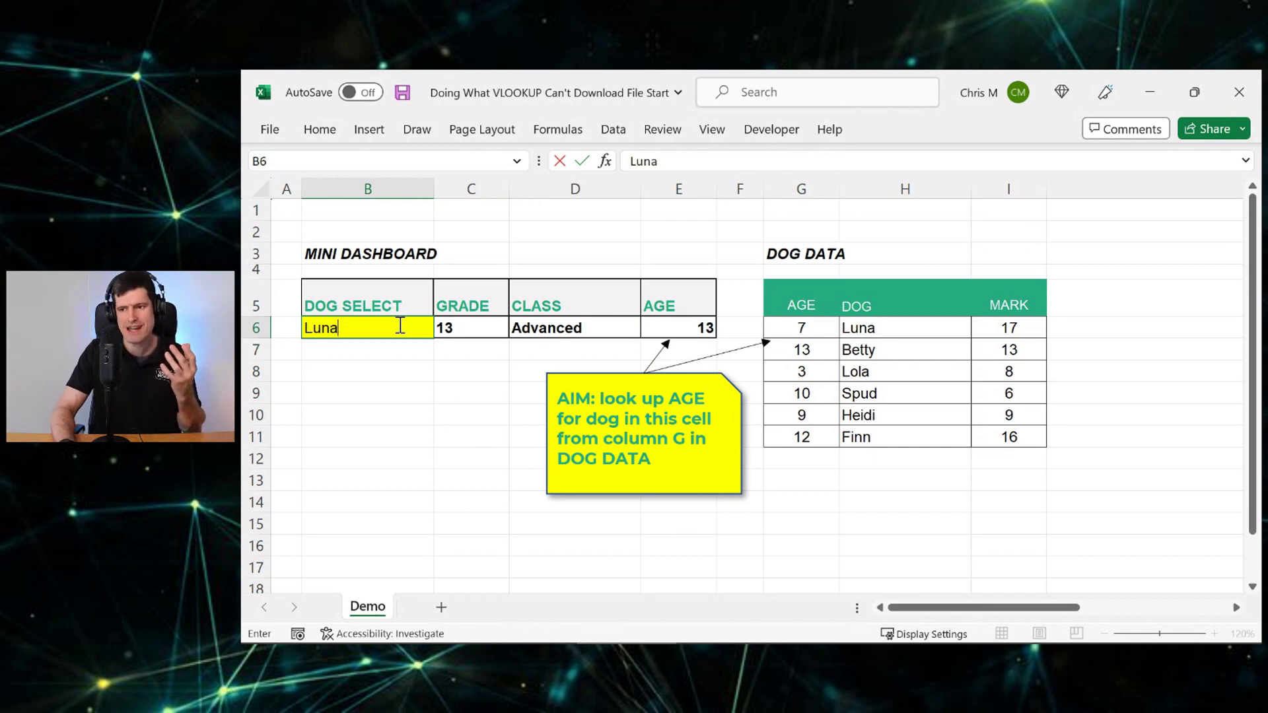
{"action": "key", "text": "Return"}
Change B6 to Finn and confirm E6 now shows AGE 12.
{"action": "left_click", "coordinate": [398, 325]}
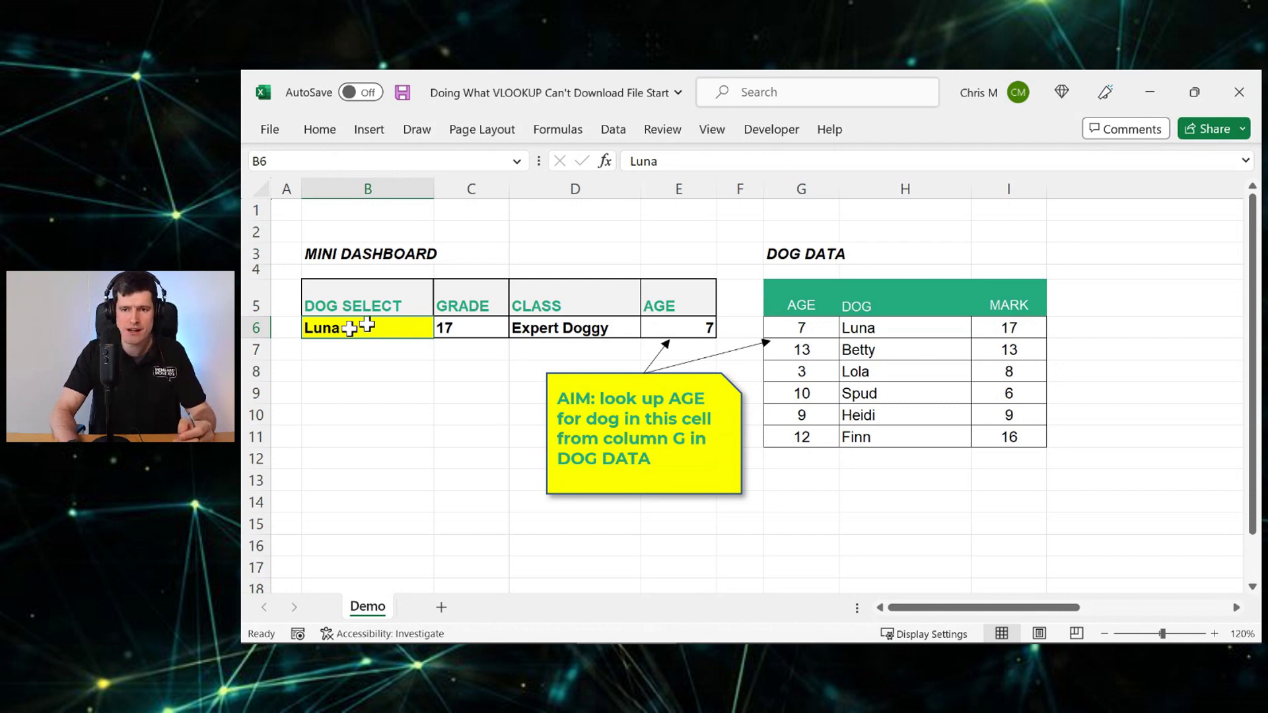
{"action": "double_click", "coordinate": [368, 326]}
{"action": "key", "text": "BackSpace"}
{"action": "key", "text": "BackSpace"}
{"action": "key", "text": "BackSpace"}
{"action": "key", "text": "BackSpace"}
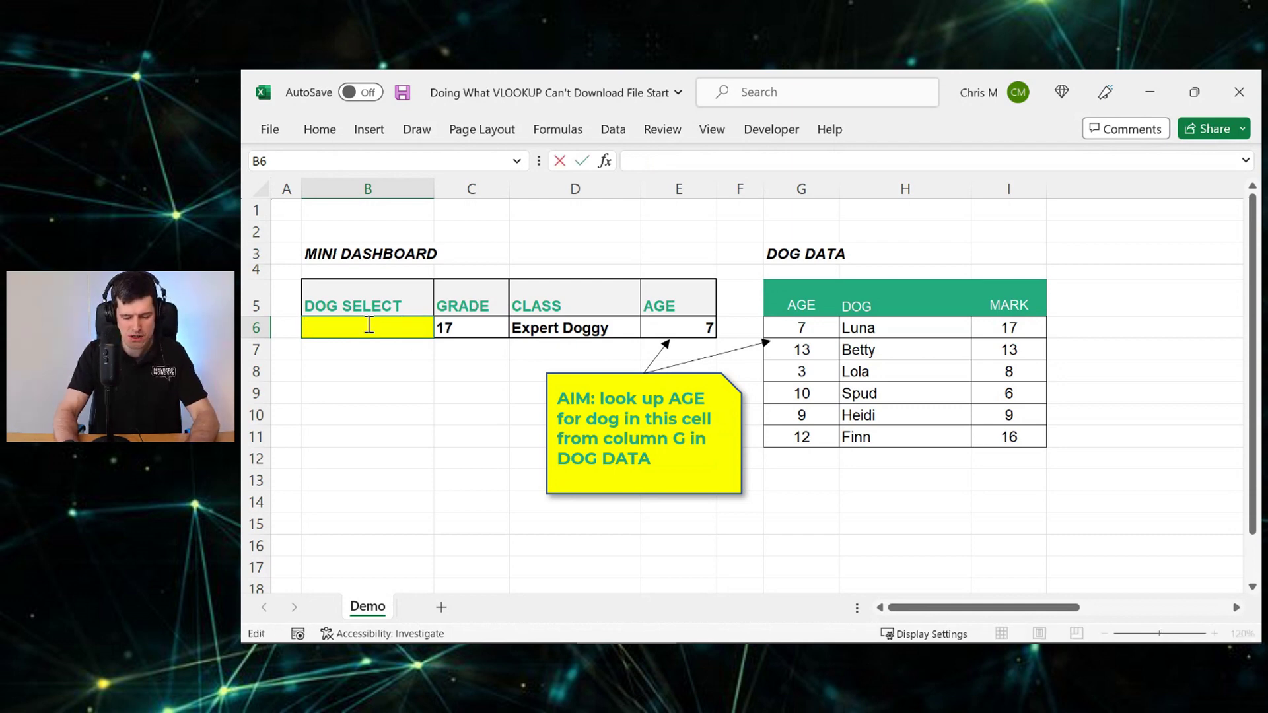
{"action": "type", "text": "Finn"}
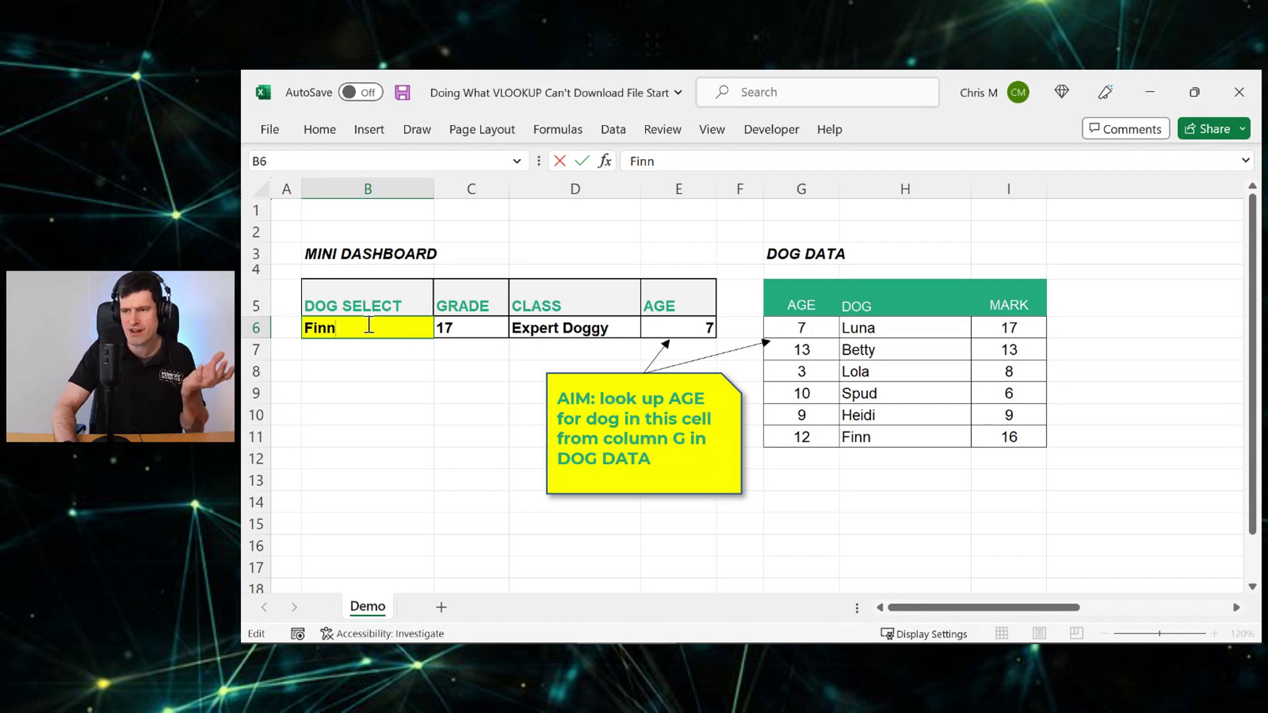
{"action": "key", "text": "Return"}
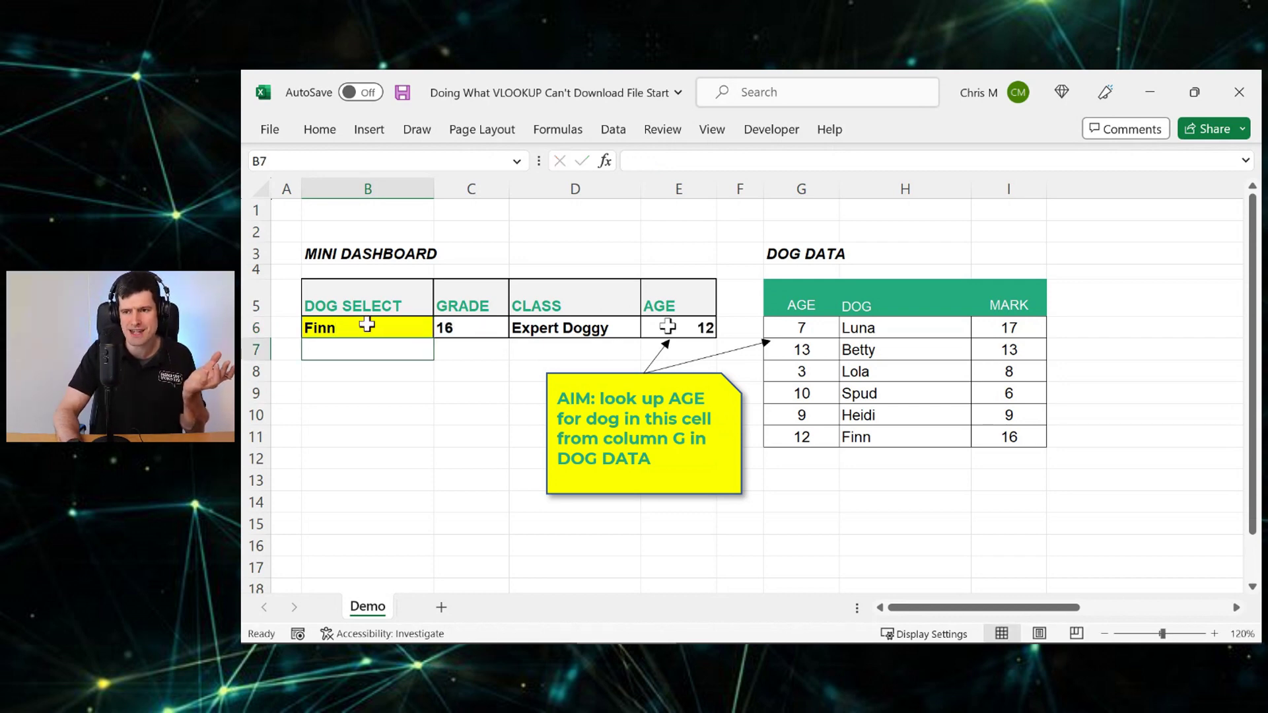
{"action": "left_click", "coordinate": [666, 328]}
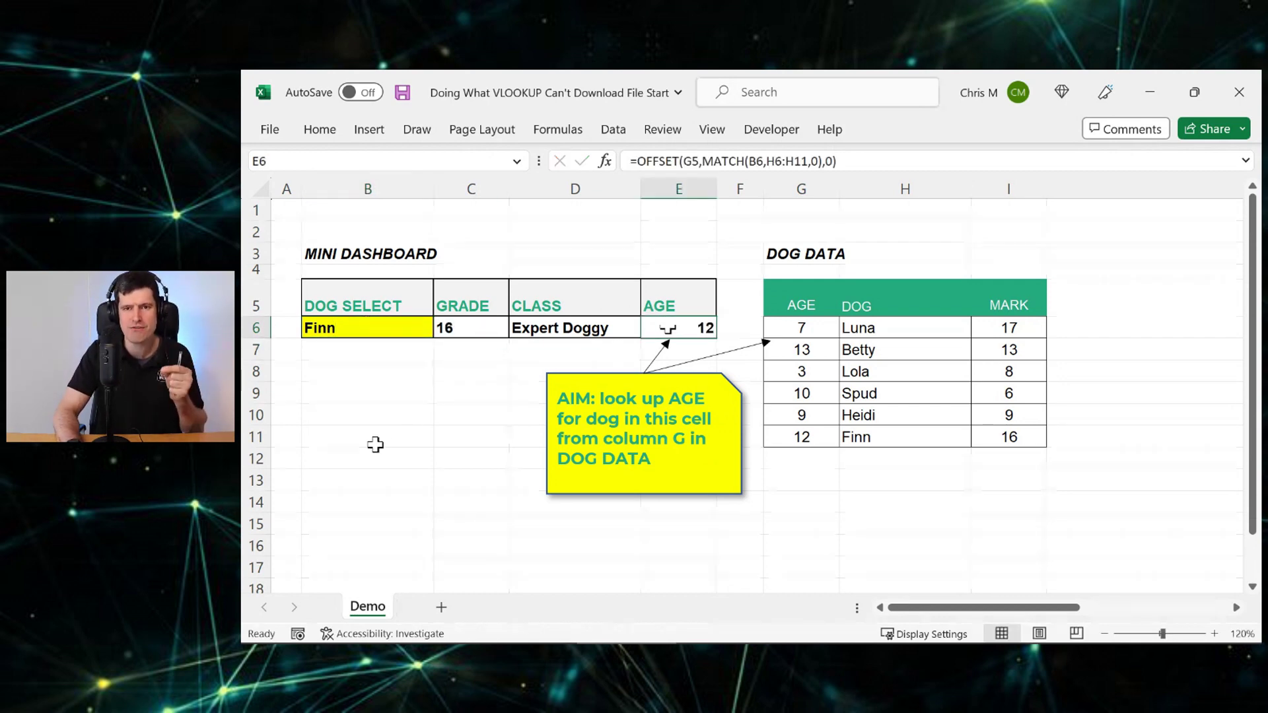